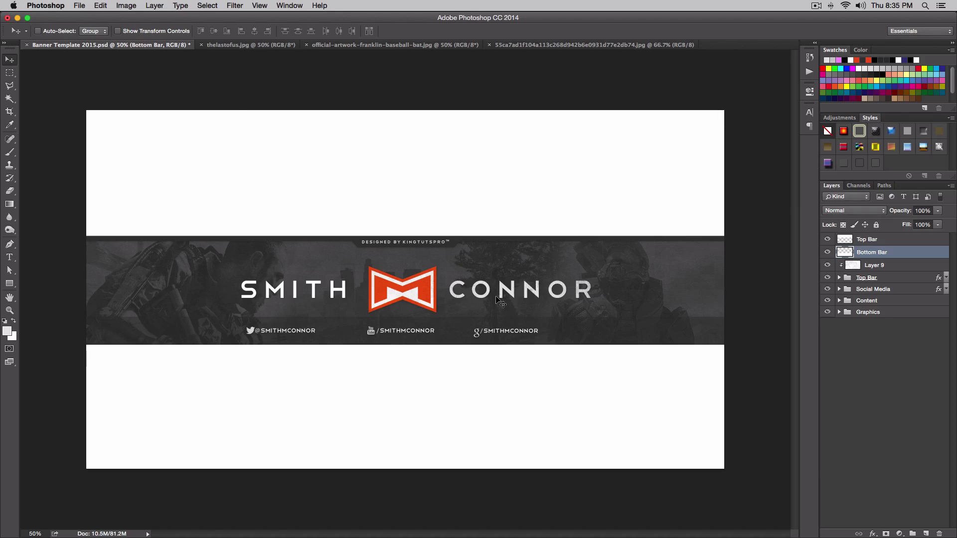
# Step: Delete the old banner artwork, including the Social Media, Content and Graphics groups, keeping only the Top Bar and Bottom Bar layers
pyautogui.press('super+z')
pyautogui.press('super+z')
pyautogui.click(872, 268)
pyautogui.press('BackSpace')
pyautogui.press('BackSpace')
pyautogui.press('BackSpace')
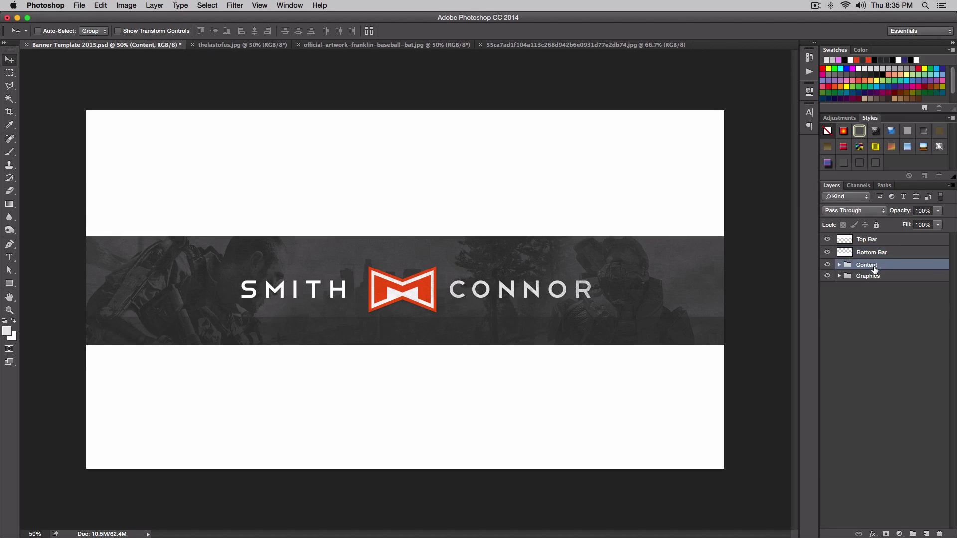
pyautogui.press('BackSpace')
pyautogui.press('BackSpace')
# Step: Show the guides and remove the vertical guide at the banner's centre
pyautogui.press('super+semicolon')
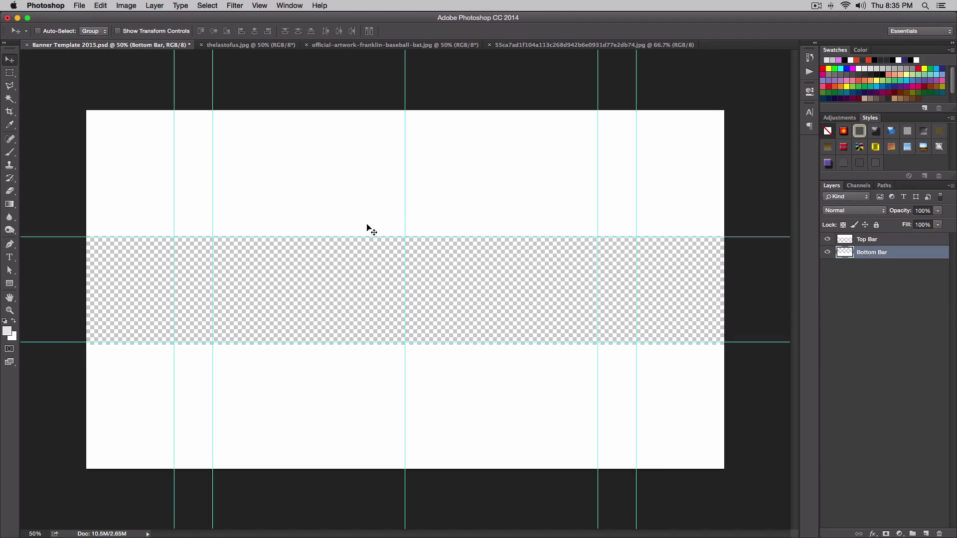
pyautogui.moveTo(405, 199); pyautogui.dragTo(12, 184)
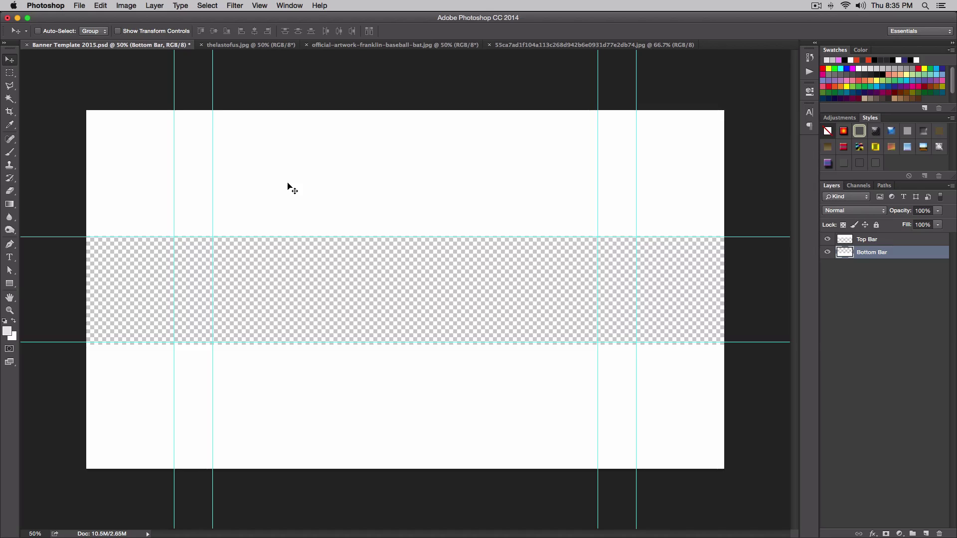
# Step: Look through the three open game artwork images as banner candidates and return to the banner template
pyautogui.click(234, 46)
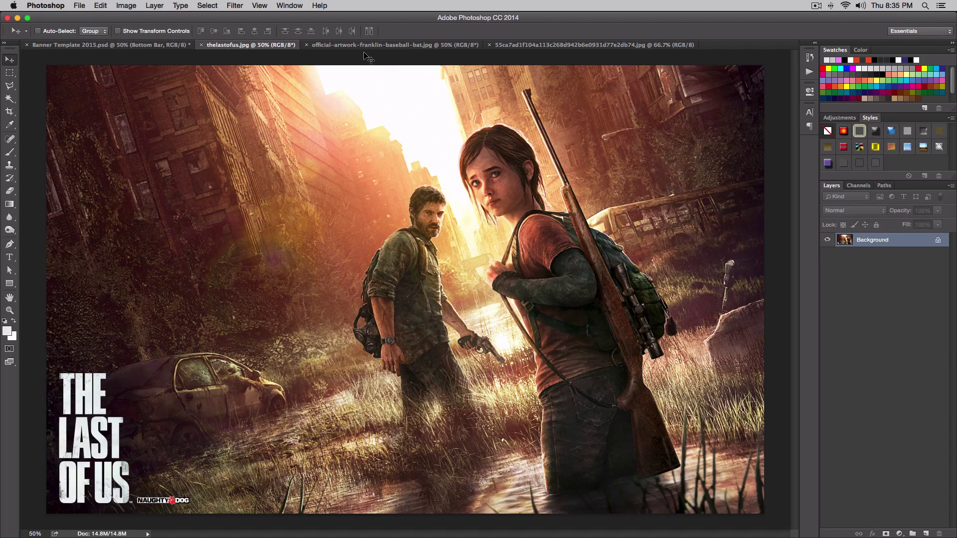
pyautogui.click(394, 45)
pyautogui.click(573, 45)
pyautogui.click(269, 45)
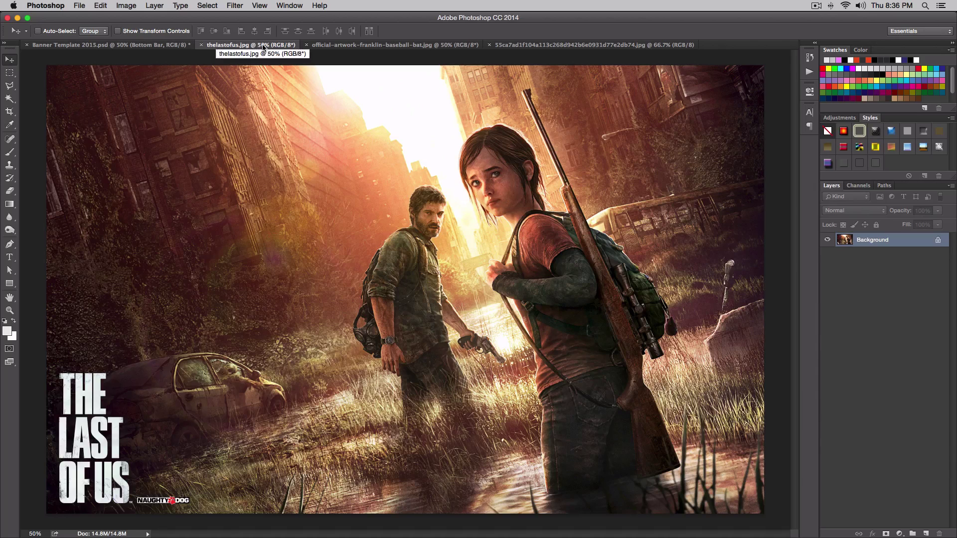
pyautogui.click(394, 45)
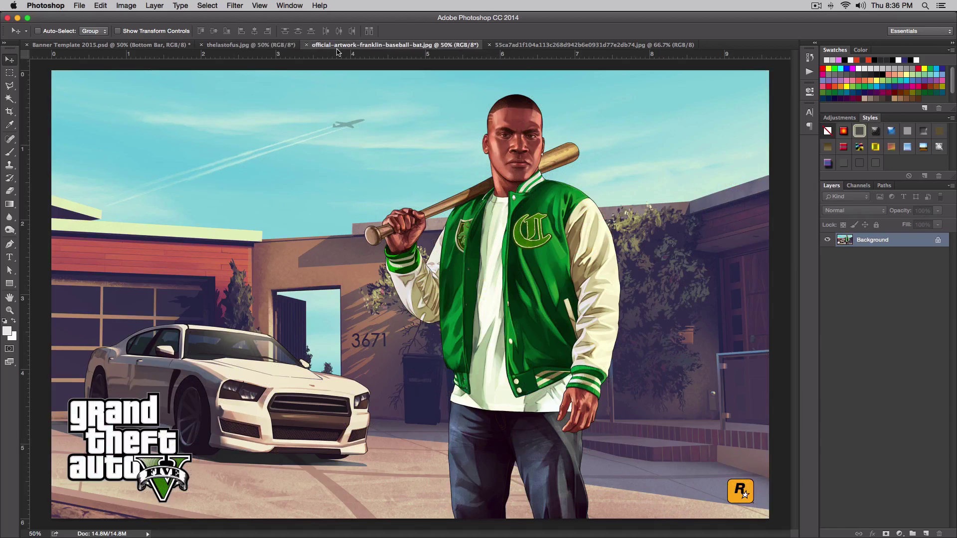
pyautogui.click(522, 45)
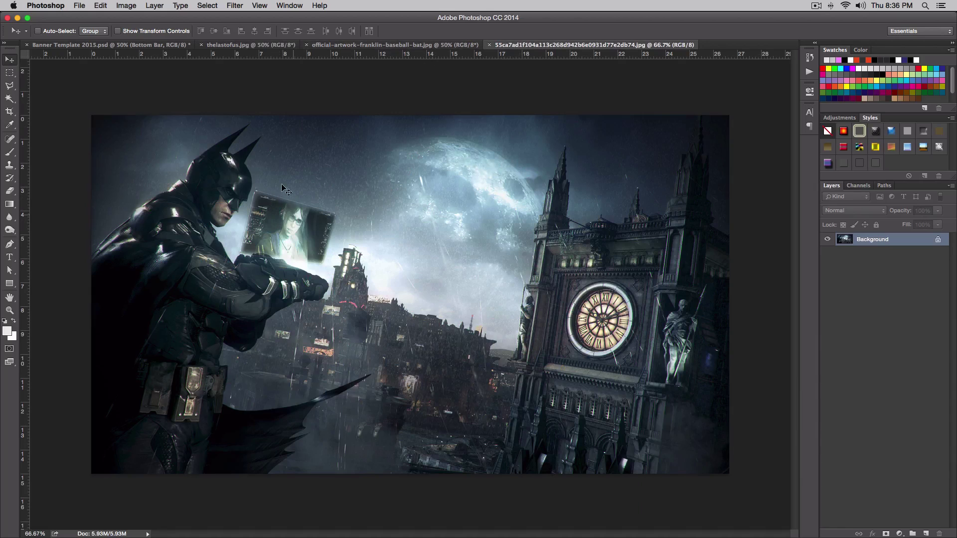
pyautogui.click(110, 45)
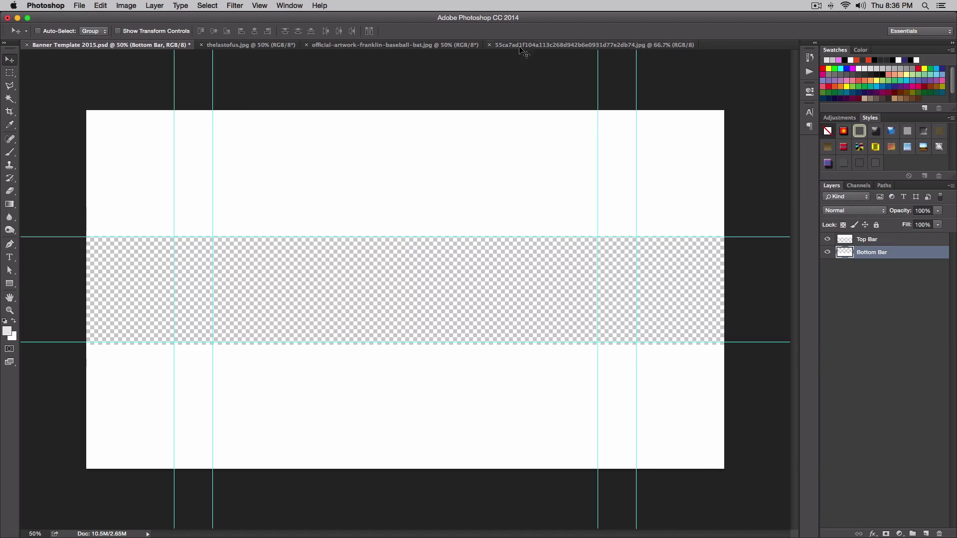
# Step: Copy the entire Batman image and paste it into Banner Template 2015.psd as a new layer
pyautogui.click(553, 45)
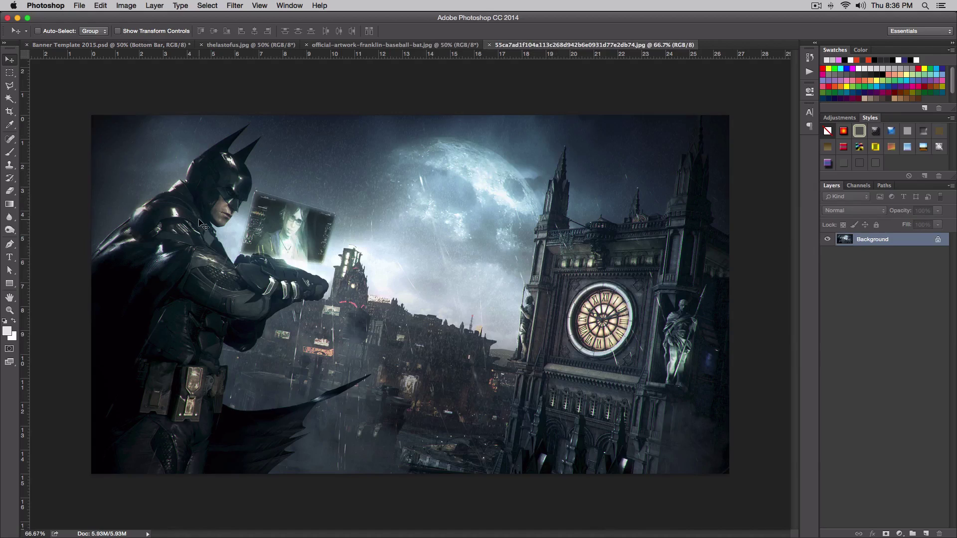
pyautogui.press('super+a')
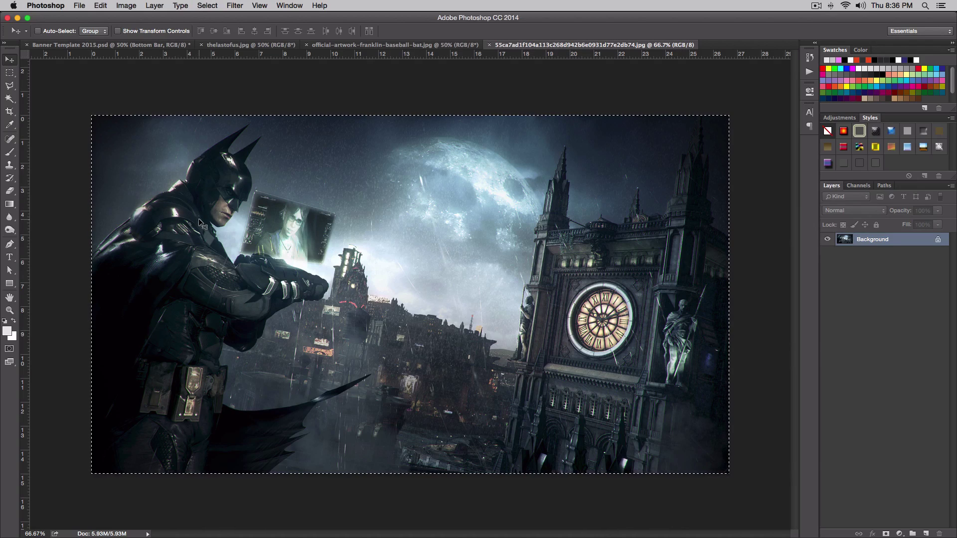
pyautogui.press('super+c')
pyautogui.click(109, 44)
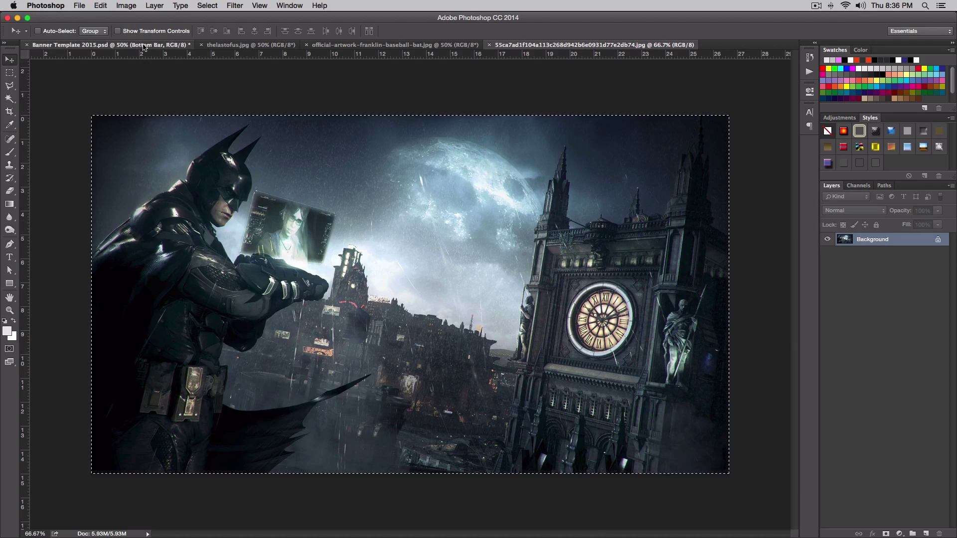
pyautogui.press('super+v')
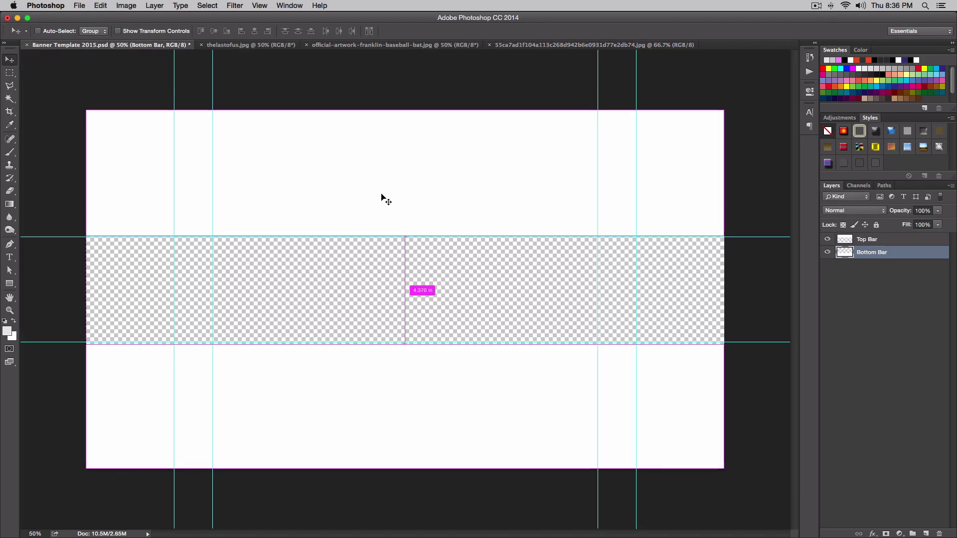
pyautogui.press('super+t')
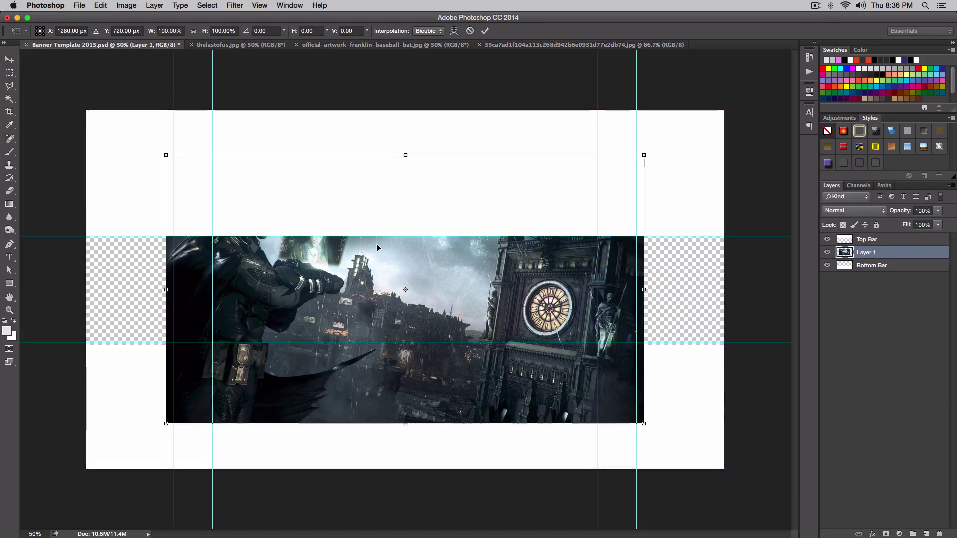
pyautogui.press('Return')
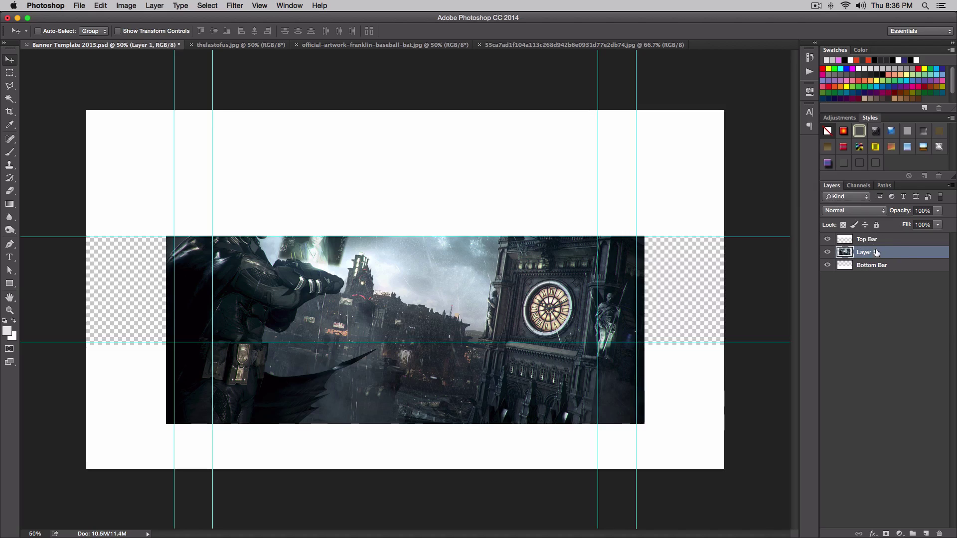
# Step: Place the Batman layer beneath Bottom Bar and shift the image down so Batman's head falls inside the strip
pyautogui.moveTo(877, 254); pyautogui.dragTo(881, 273)
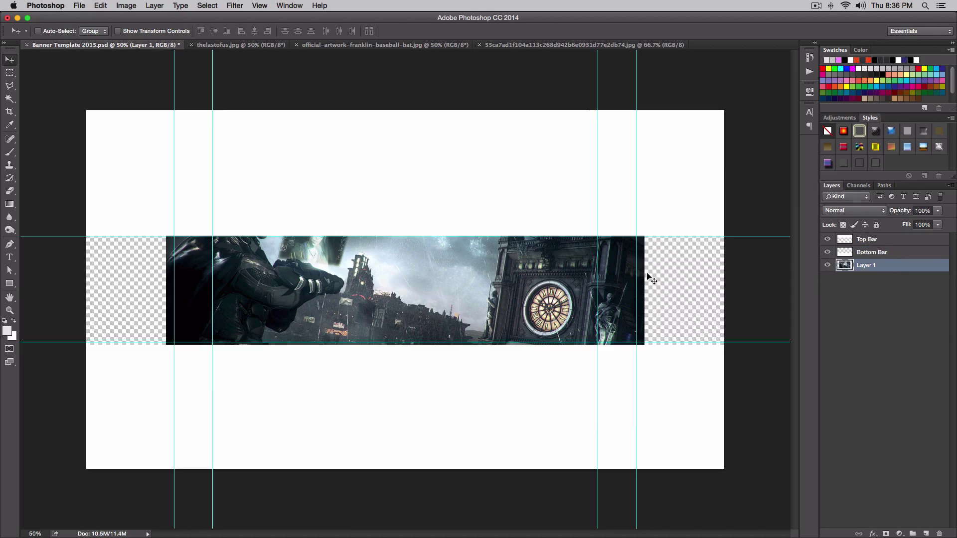
pyautogui.moveTo(473, 279); pyautogui.dragTo(469, 305)
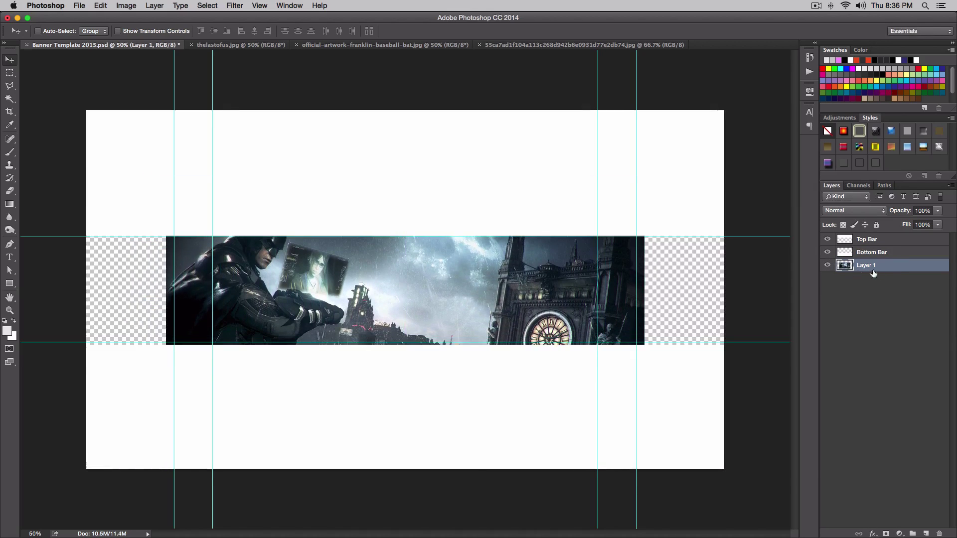
# Step: Toggle the Top Bar layer's visibility off and on to check which area it masks
pyautogui.click(862, 241)
pyautogui.click(828, 240)
pyautogui.click(827, 239)
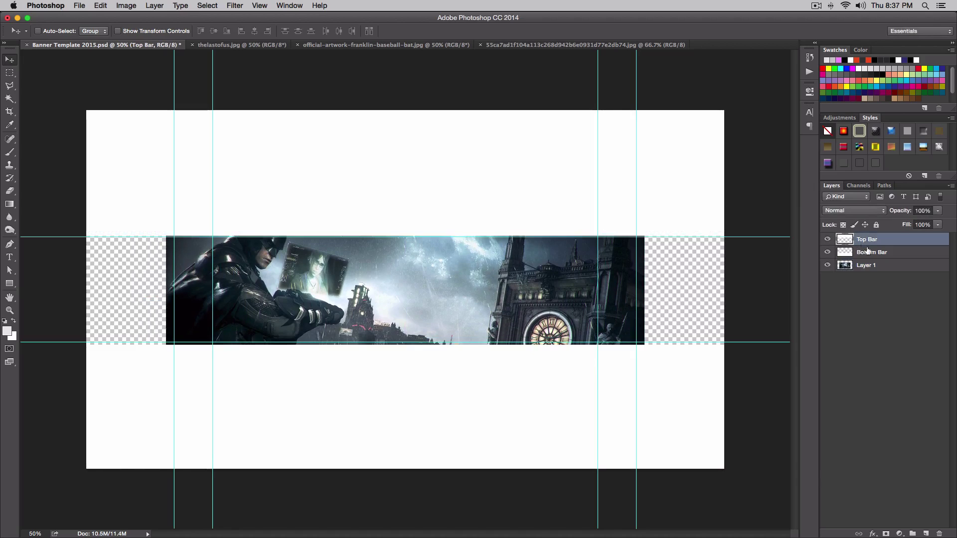
pyautogui.moveTo(362, 188); pyautogui.dragTo(479, 274)
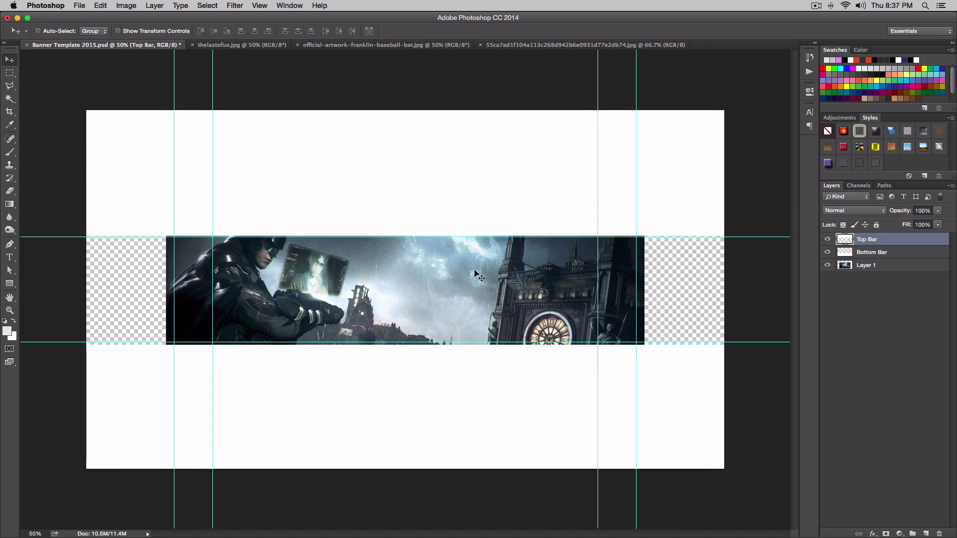
# Step: Group the Top Bar and Bottom Bar layers and name the group Bars
pyautogui.click(867, 265)
pyautogui.keyDown('shift'); pyautogui.click(879, 253); pyautogui.keyUp('shift')
pyautogui.click(892, 254)
pyautogui.keyDown('shift'); pyautogui.click(874, 240); pyautogui.keyUp('shift')
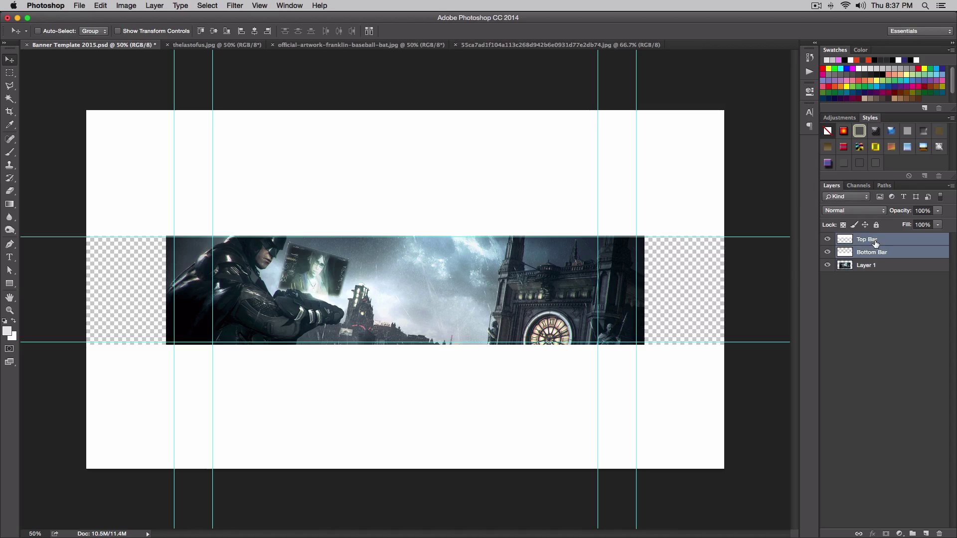
pyautogui.press('super+g')
pyautogui.doubleClick(868, 238)
pyautogui.write('Bars')
pyautogui.press('Return')
# Step: Scale the Batman layer to about 82% and position it so Batman sits near the strip's left guides
pyautogui.click(872, 250)
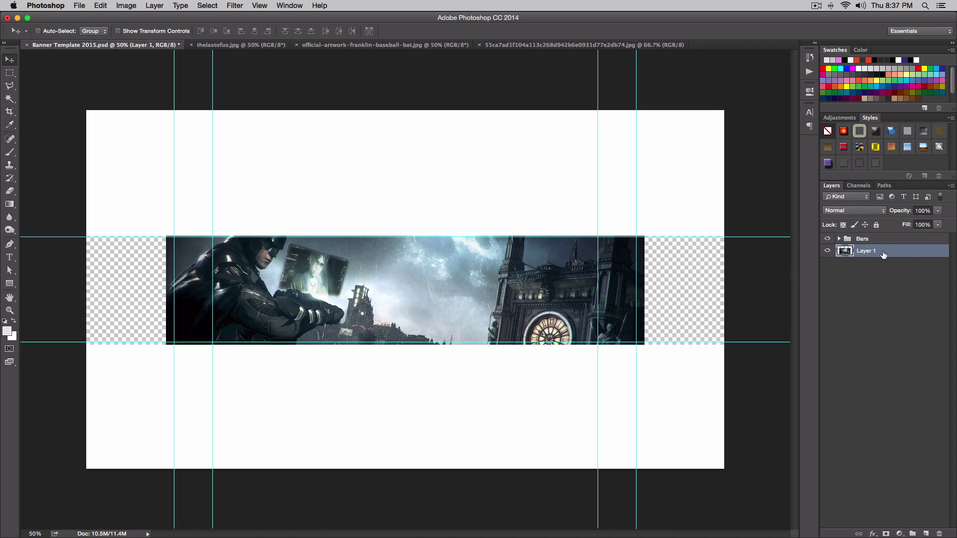
pyautogui.moveTo(401, 284); pyautogui.dragTo(306, 300)
pyautogui.press('super+t')
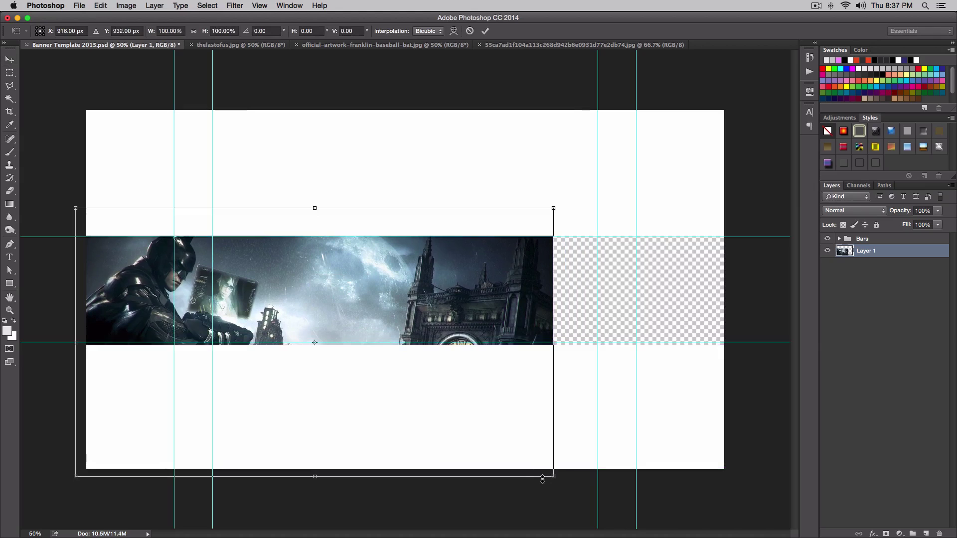
pyautogui.moveTo(555, 476); pyautogui.dragTo(471, 429)
pyautogui.moveTo(375, 296); pyautogui.dragTo(442, 303)
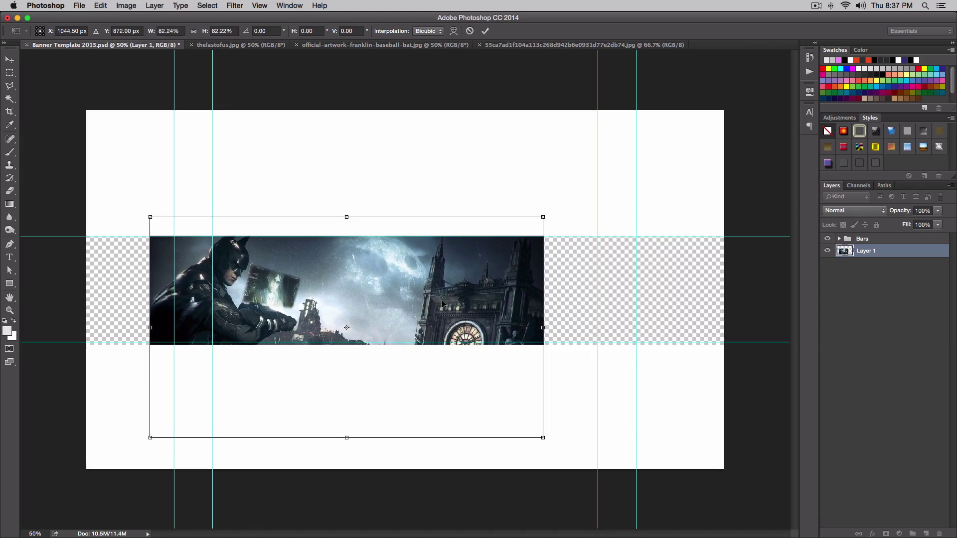
pyautogui.press('Return')
pyautogui.moveTo(257, 274); pyautogui.dragTo(278, 287)
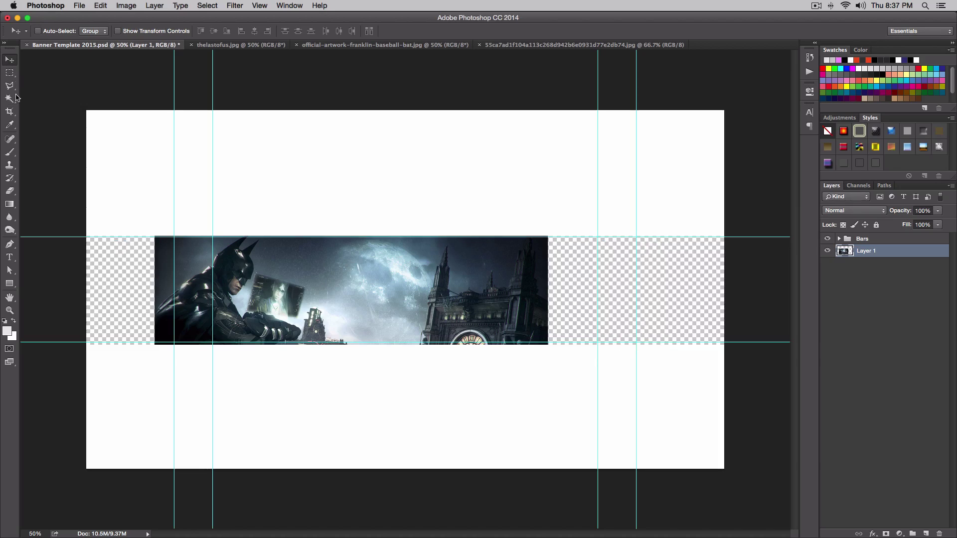
# Step: Copy the right part of the Batman image with a rectangular selection onto a new layer and shift it left
pyautogui.click(9, 74)
pyautogui.moveTo(441, 280); pyautogui.dragTo(558, 352)
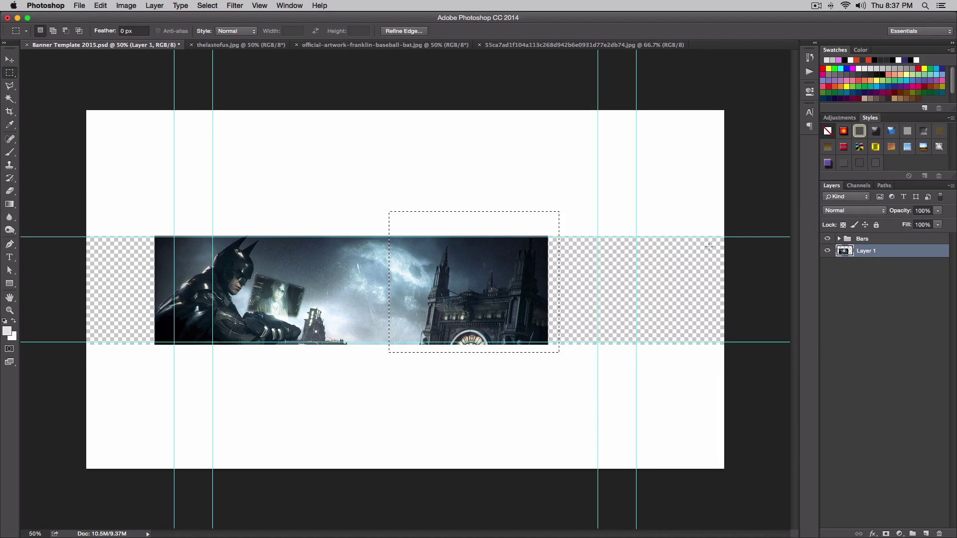
pyautogui.press('super+v')
pyautogui.press('v')
pyautogui.moveTo(436, 268); pyautogui.dragTo(387, 277)
# Step: Try the copied tower section flipped horizontally and moved further left, and delete its layer
pyautogui.press('super+t')
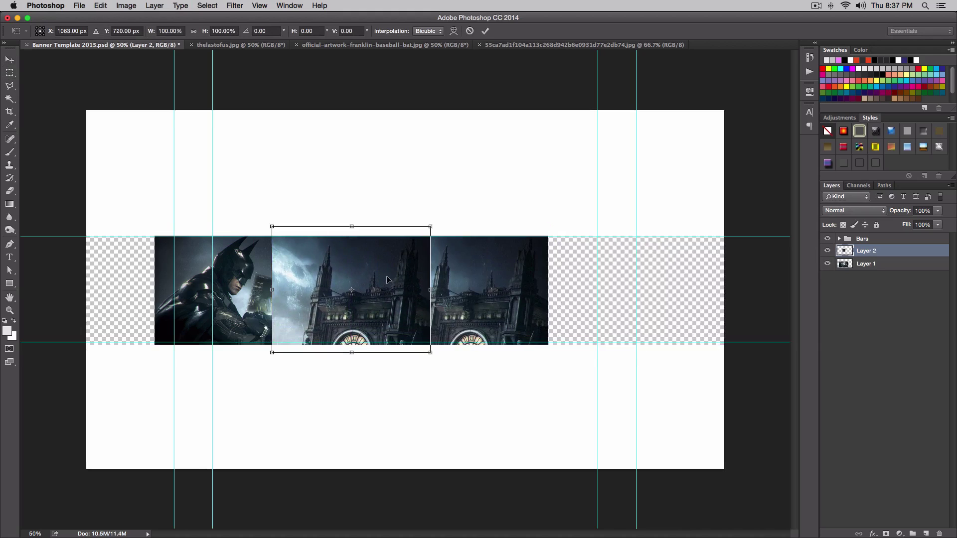
pyautogui.rightClick(387, 279)
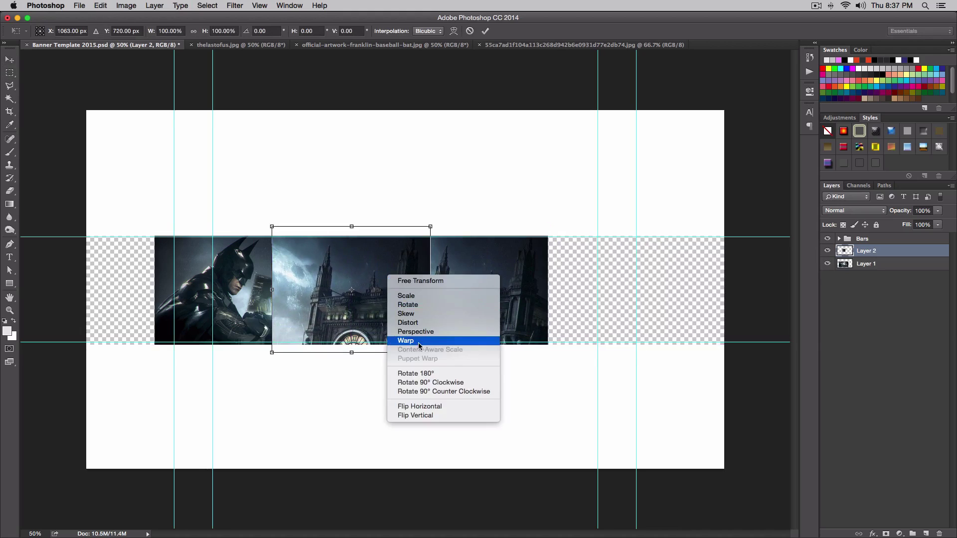
pyautogui.click(426, 406)
pyautogui.press('Return')
pyautogui.moveTo(390, 306); pyautogui.dragTo(339, 315)
pyautogui.press('Delete')
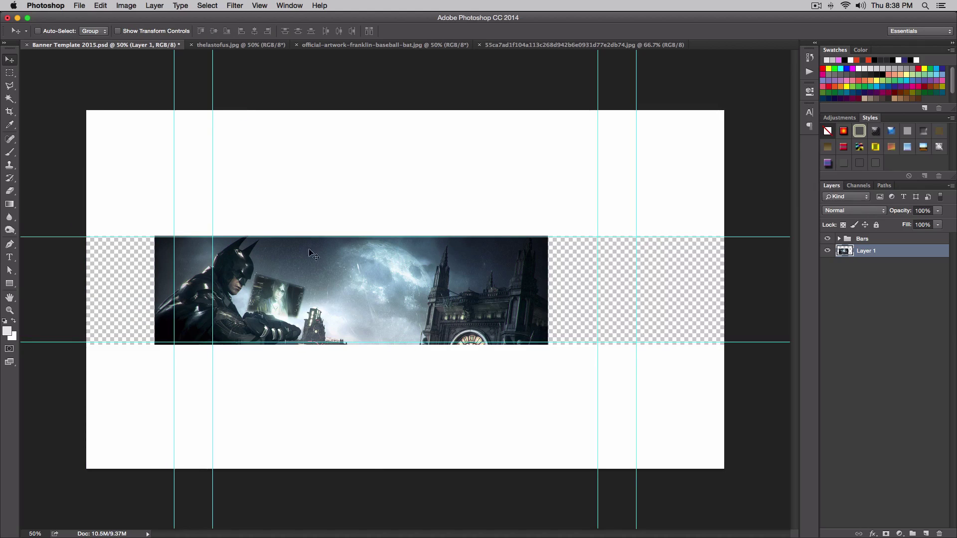
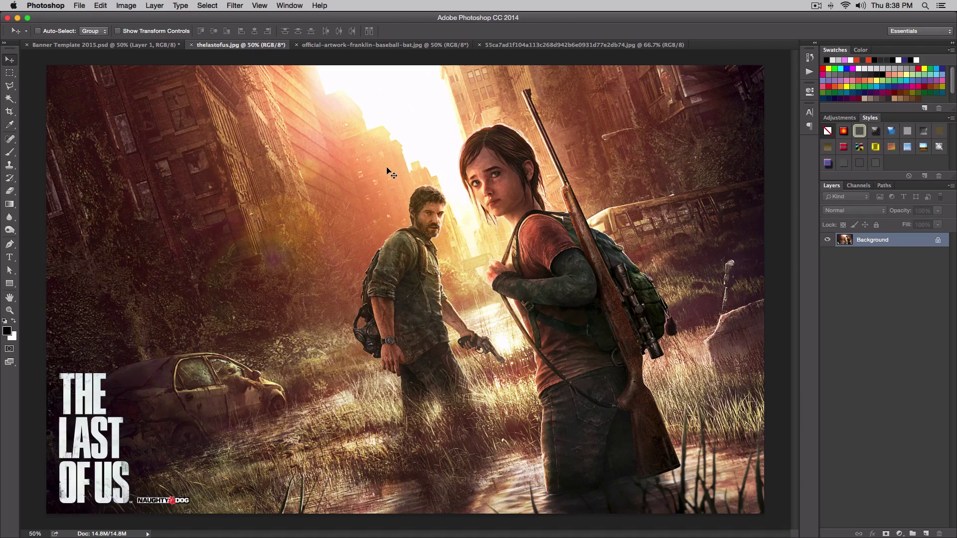
# Step: Replace the Batman layer with a pasted copy of the thelastofus.jpg image, placed beneath the Bars group
pyautogui.press('super+c')
pyautogui.hotkey('ctrl', 'shift', 'Tab')
pyautogui.press('BackSpace')
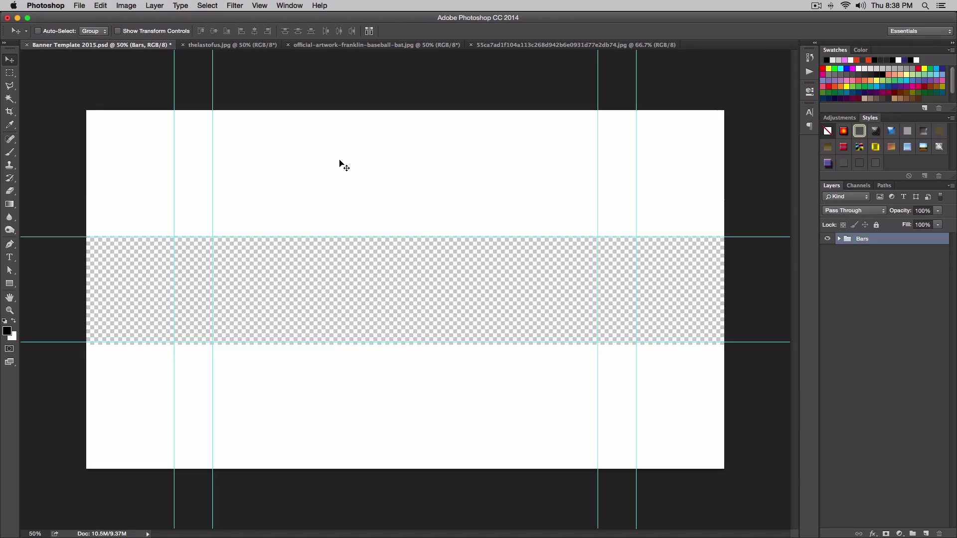
pyautogui.press('super+v')
pyautogui.press('super+t')
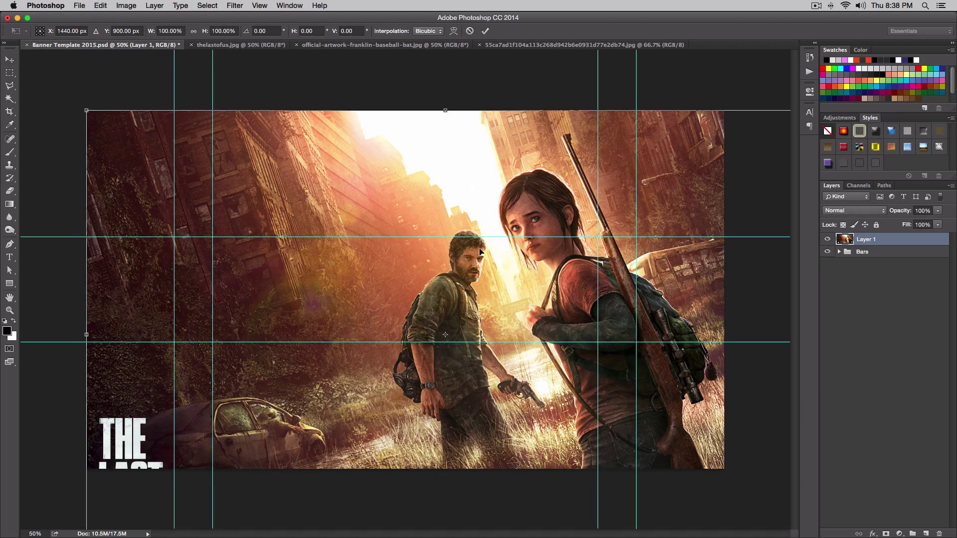
pyautogui.press('Return')
pyautogui.moveTo(886, 240); pyautogui.dragTo(880, 272)
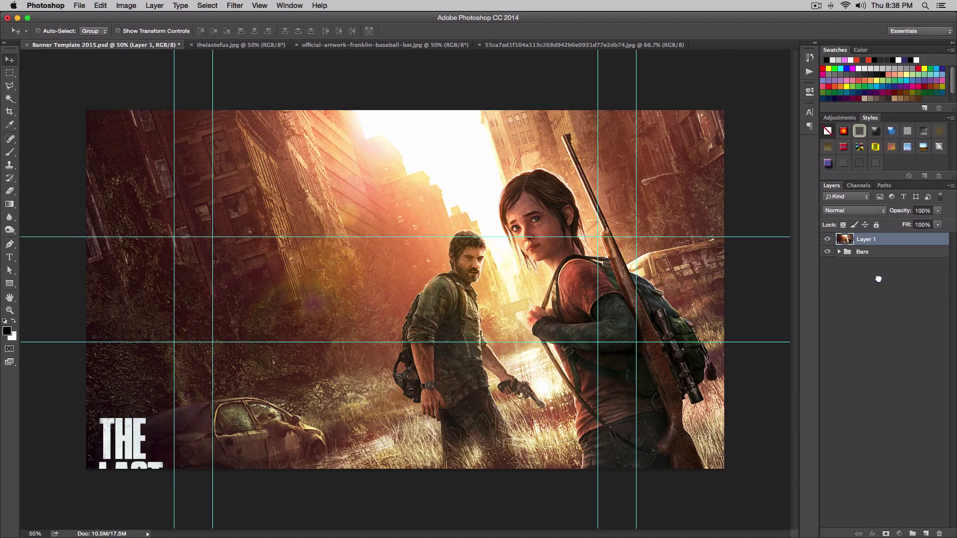
# Step: Scale down The Last of Us image and flip it horizontally
pyautogui.press('super+t')
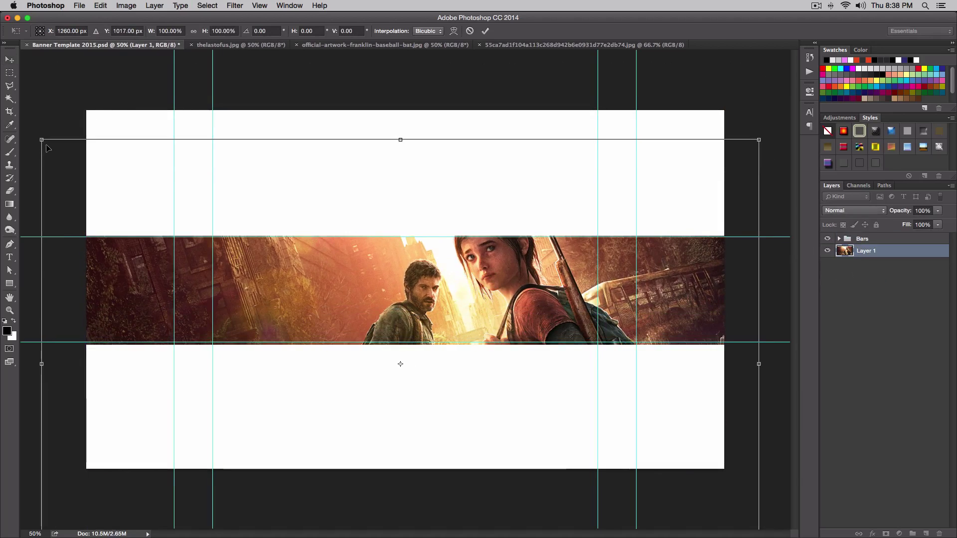
pyautogui.moveTo(103, 175); pyautogui.dragTo(339, 237)
pyautogui.press('Return')
pyautogui.press('super+t')
pyautogui.rightClick(407, 258)
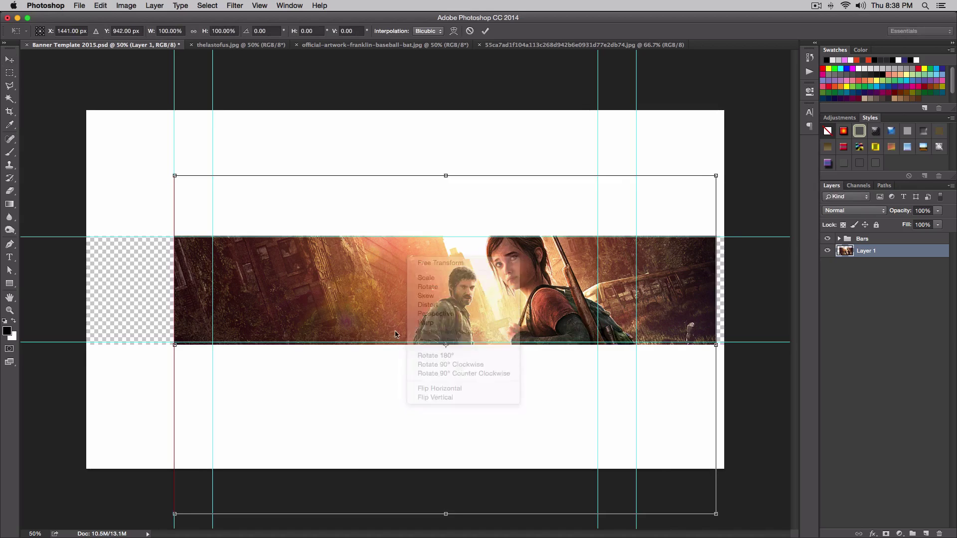
pyautogui.click(449, 388)
pyautogui.press('Return')
# Step: Shrink the flipped image slightly and position it from the strip's left edge with both characters' faces inside the strip
pyautogui.moveTo(395, 334); pyautogui.dragTo(261, 324)
pyautogui.press('super+t')
pyautogui.moveTo(55, 175); pyautogui.dragTo(84, 194)
pyautogui.press('Return')
pyautogui.moveTo(149, 289)
pyautogui.mouseDown()
pyautogui.moveTo(144, 222)
pyautogui.moveTo(147, 287)
pyautogui.moveTo(146, 271)
pyautogui.mouseUp()
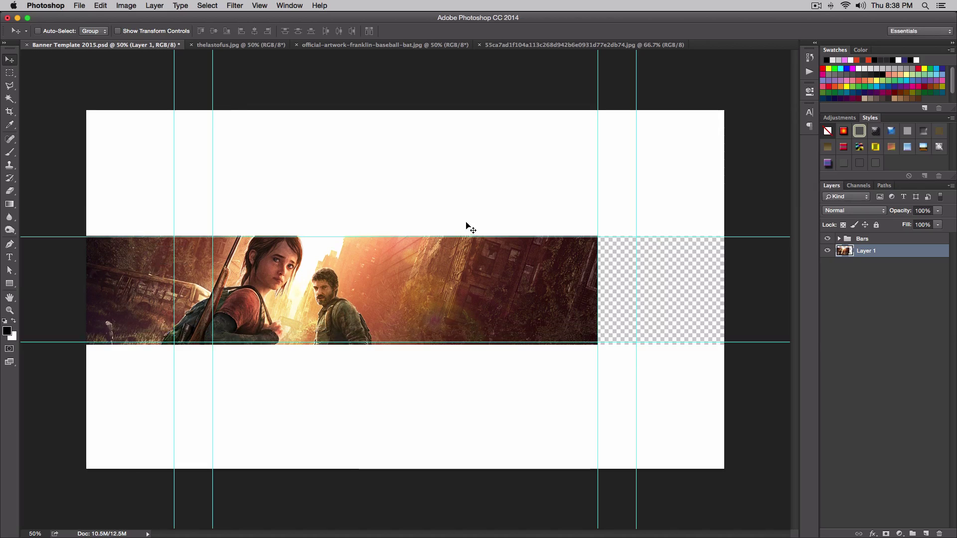
# Step: Erase the Last of Us artwork beyond the two characters using a soft round eraser of about 351 px with 0% hardness
pyautogui.press('e')
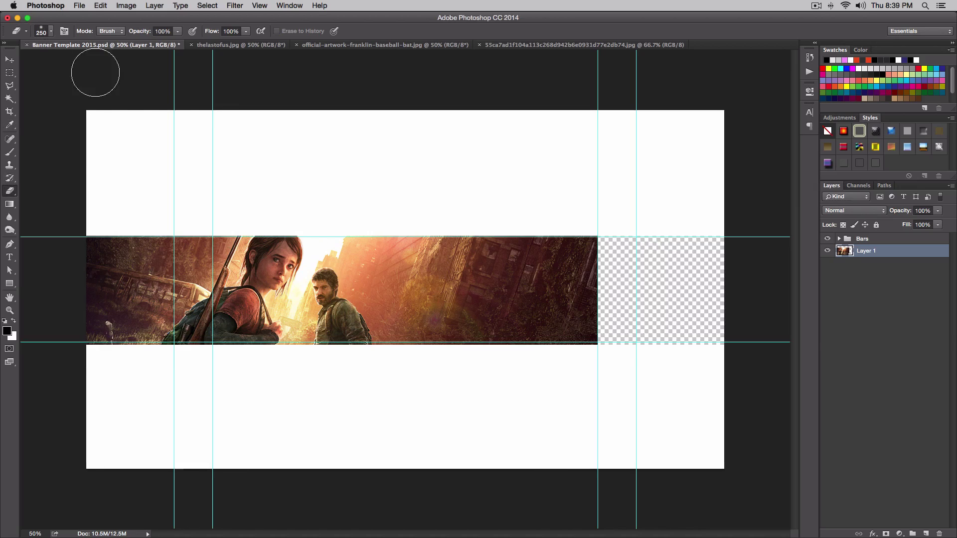
pyautogui.rightClick(422, 297)
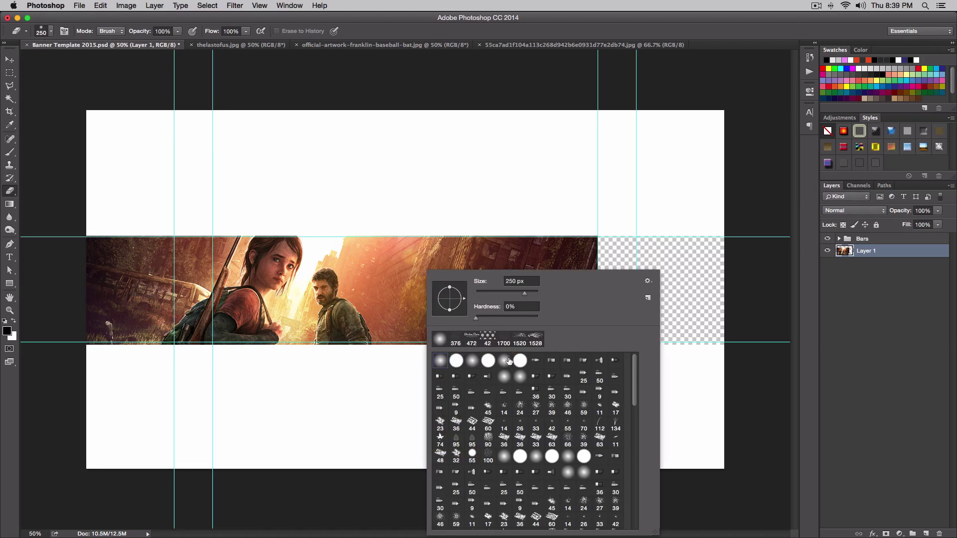
pyautogui.click(445, 359)
pyautogui.moveTo(528, 297); pyautogui.dragTo(531, 297)
pyautogui.click(570, 203)
pyautogui.moveTo(576, 239)
pyautogui.mouseDown()
pyautogui.moveTo(576, 252)
pyautogui.moveTo(543, 240)
pyautogui.moveTo(523, 316)
pyautogui.moveTo(438, 228)
pyautogui.moveTo(478, 324)
pyautogui.moveTo(361, 228)
pyautogui.moveTo(423, 314)
pyautogui.mouseUp()
pyautogui.hotkey('ctrl', 'z')
pyautogui.moveTo(559, 282)
pyautogui.mouseDown()
pyautogui.moveTo(553, 254)
pyautogui.moveTo(600, 211)
pyautogui.moveTo(519, 314)
pyautogui.moveTo(486, 282)
pyautogui.moveTo(468, 337)
pyautogui.moveTo(384, 253)
pyautogui.moveTo(420, 284)
pyautogui.mouseUp()
pyautogui.hotkey('ctrl', 'z')
pyautogui.moveTo(548, 239)
pyautogui.mouseDown()
pyautogui.moveTo(605, 316)
pyautogui.moveTo(577, 239)
pyautogui.moveTo(487, 290)
pyautogui.moveTo(528, 352)
pyautogui.moveTo(410, 208)
pyautogui.mouseUp()
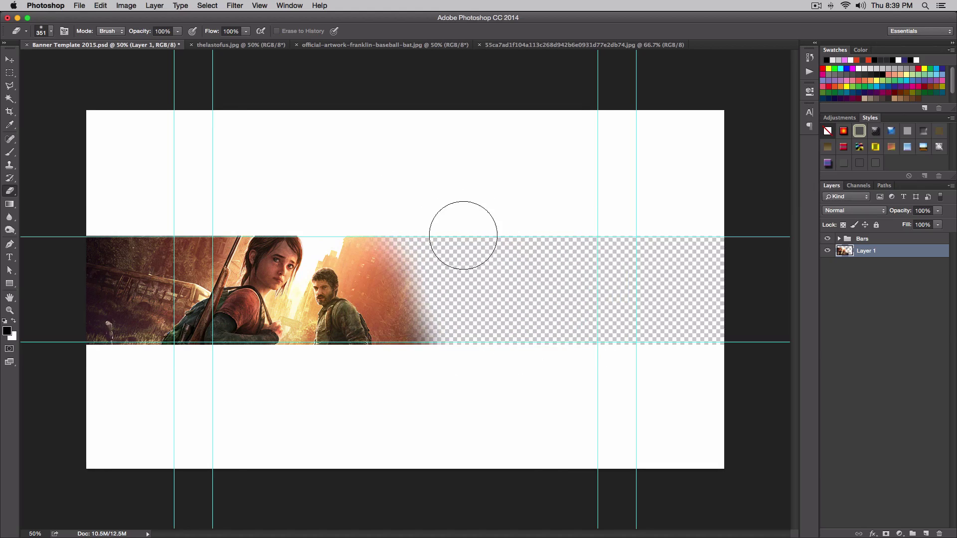
# Step: Erase the remaining scenery beside the bearded character with a smaller soft eraser, leaving a feathered diagonal edge close to him
pyautogui.press('[')
pyautogui.moveTo(372, 241)
pyautogui.mouseDown()
pyautogui.moveTo(420, 303)
pyautogui.moveTo(379, 236)
pyautogui.moveTo(447, 345)
pyautogui.moveTo(359, 235)
pyautogui.moveTo(428, 353)
pyautogui.moveTo(396, 302)
pyautogui.moveTo(401, 341)
pyautogui.moveTo(334, 181)
pyautogui.mouseUp()
pyautogui.press('v')
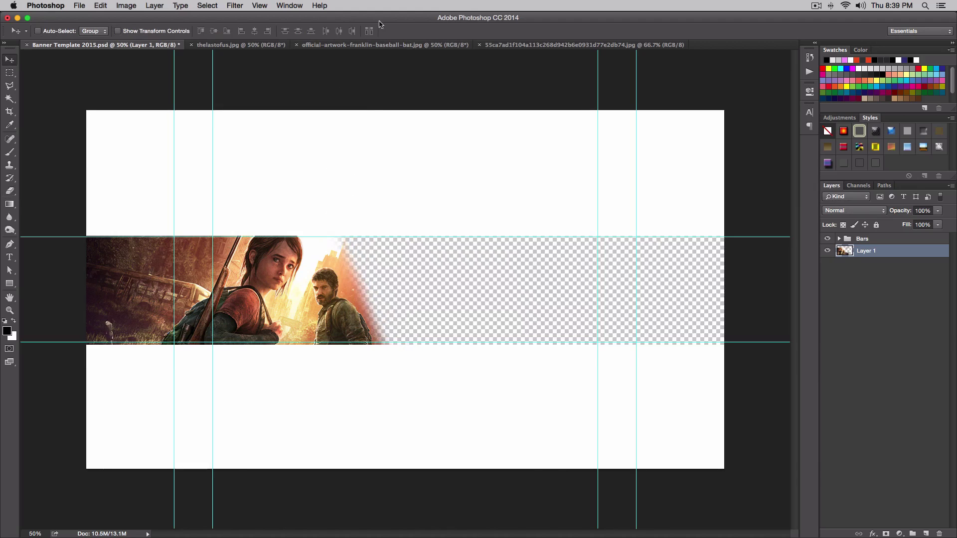
# Step: Close the thelastofus.jpg document
pyautogui.click(240, 45)
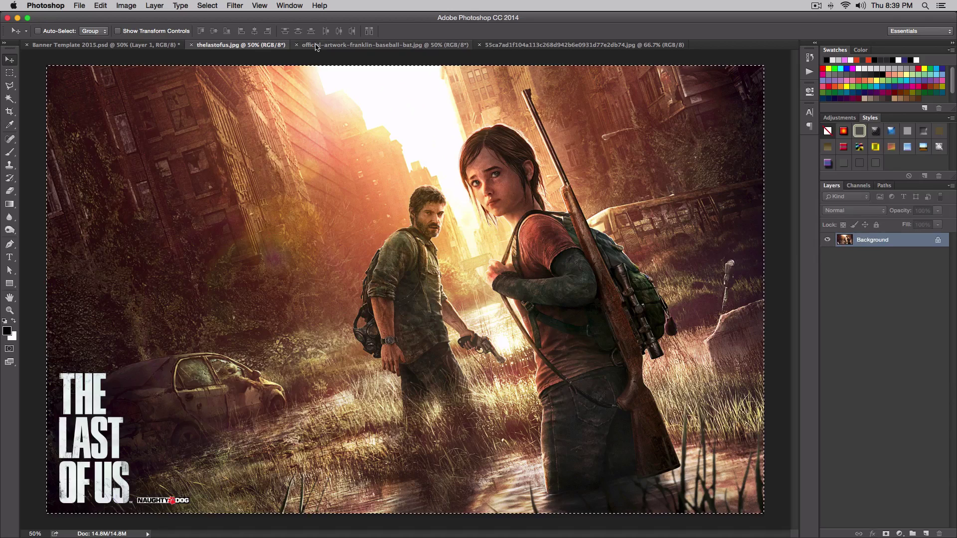
pyautogui.click(191, 45)
pyautogui.click(240, 45)
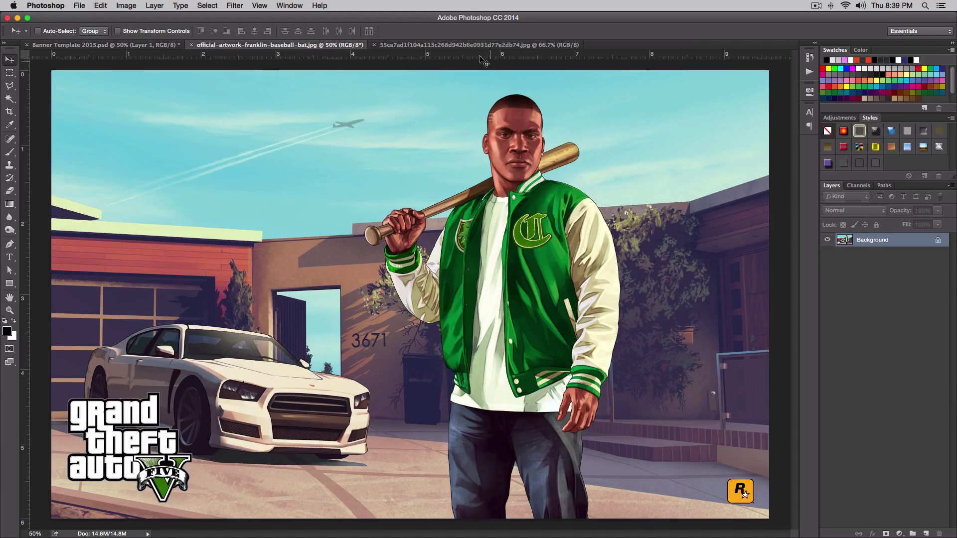
pyautogui.click(424, 48)
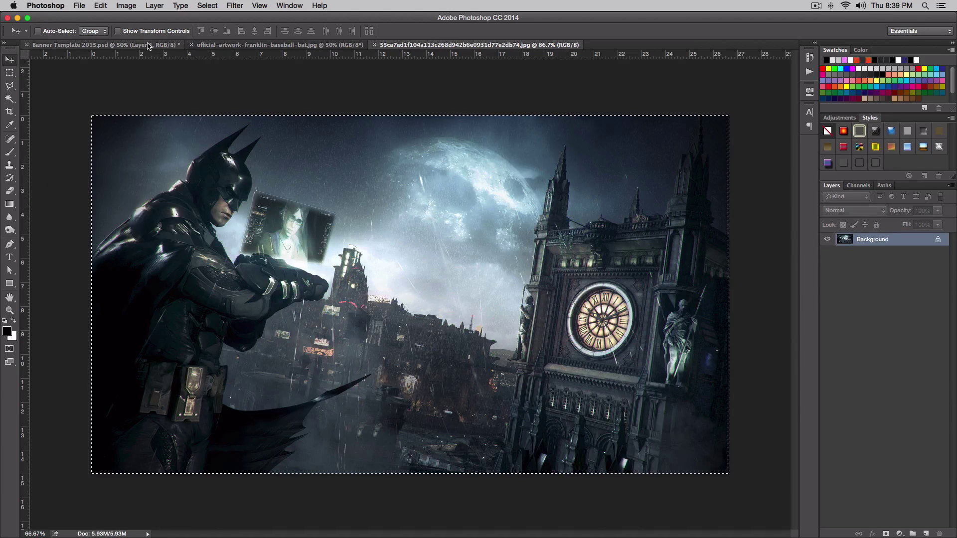
# Step: Copy the official-artwork-franklin-baseball-bat.jpg image into the banner template, above the Last of Us layer and beneath the Bars group
pyautogui.click(152, 46)
pyautogui.click(269, 45)
pyautogui.moveTo(408, 191); pyautogui.dragTo(501, 336)
# Step: Scale down the Franklin artwork and position it at the strip's right end with his head and shoulders inside the strip
pyautogui.hotkey('ctrl', 't')
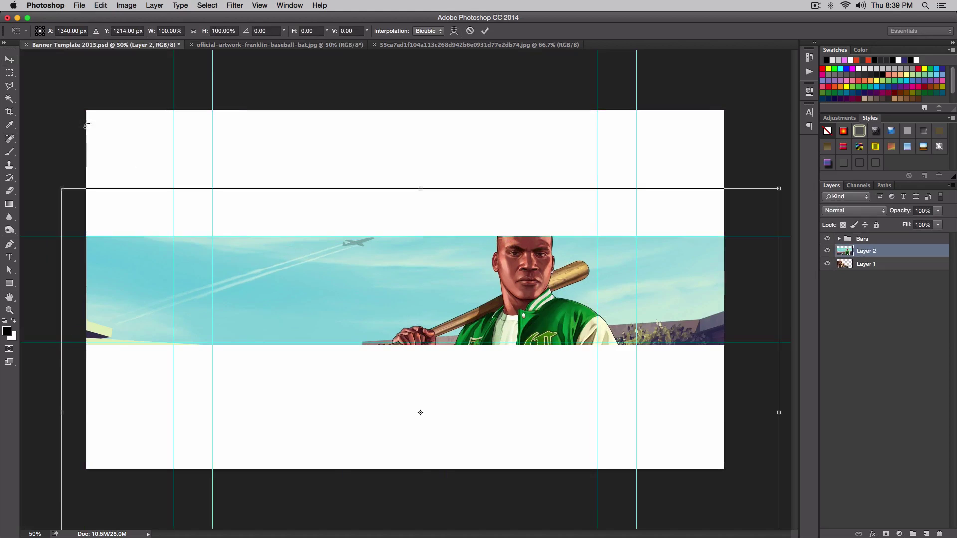
pyautogui.moveTo(61, 189); pyautogui.dragTo(278, 325)
pyautogui.moveTo(442, 342); pyautogui.dragTo(424, 223)
pyautogui.moveTo(270, 198); pyautogui.dragTo(369, 235)
pyautogui.moveTo(461, 274); pyautogui.dragTo(423, 270)
pyautogui.press('Return')
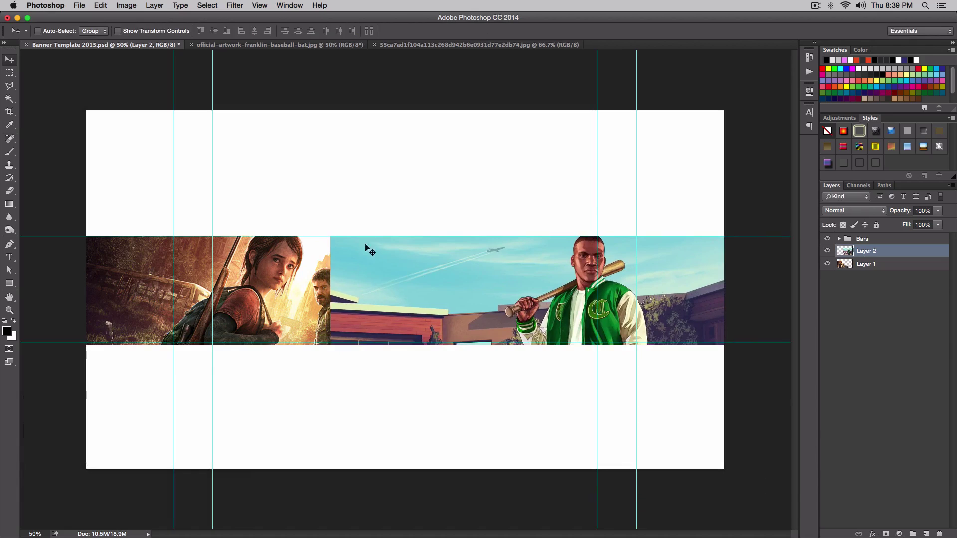
# Step: Try to feather the left edge of the Franklin artwork with soft eraser strokes of 150 and 250 px, undoing each stroke
pyautogui.press('e')
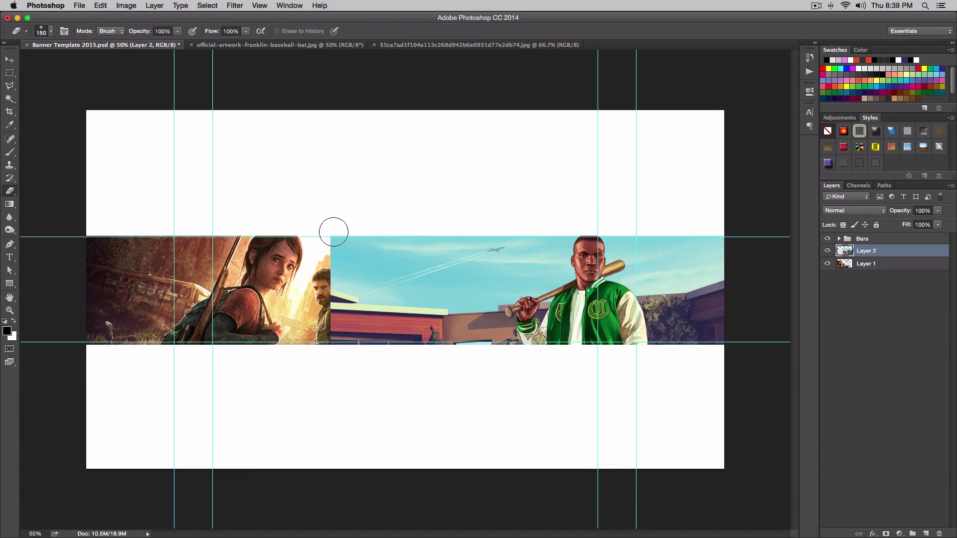
pyautogui.moveTo(345, 248); pyautogui.dragTo(340, 319)
pyautogui.press('super+z')
pyautogui.press(']')
pyautogui.press('v')
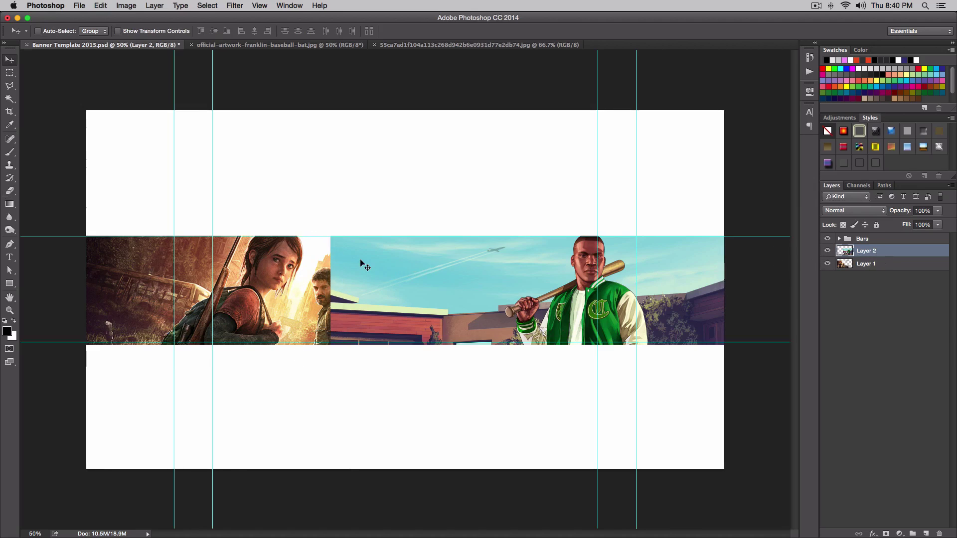
pyautogui.press('e')
pyautogui.moveTo(384, 286)
pyautogui.mouseDown()
pyautogui.moveTo(325, 242)
pyautogui.moveTo(365, 273)
pyautogui.moveTo(362, 234)
pyautogui.mouseUp()
pyautogui.press('super+z')
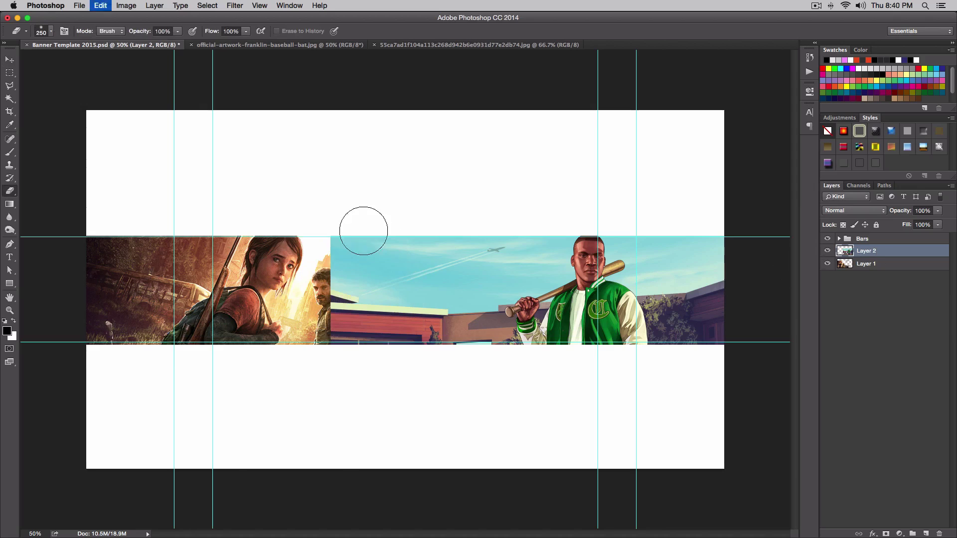
pyautogui.moveTo(312, 317); pyautogui.dragTo(324, 348)
pyautogui.press('super+z')
pyautogui.moveTo(317, 220)
pyautogui.mouseDown()
pyautogui.moveTo(392, 354)
pyautogui.moveTo(389, 240)
pyautogui.moveTo(394, 262)
pyautogui.mouseUp()
pyautogui.press('super+z')
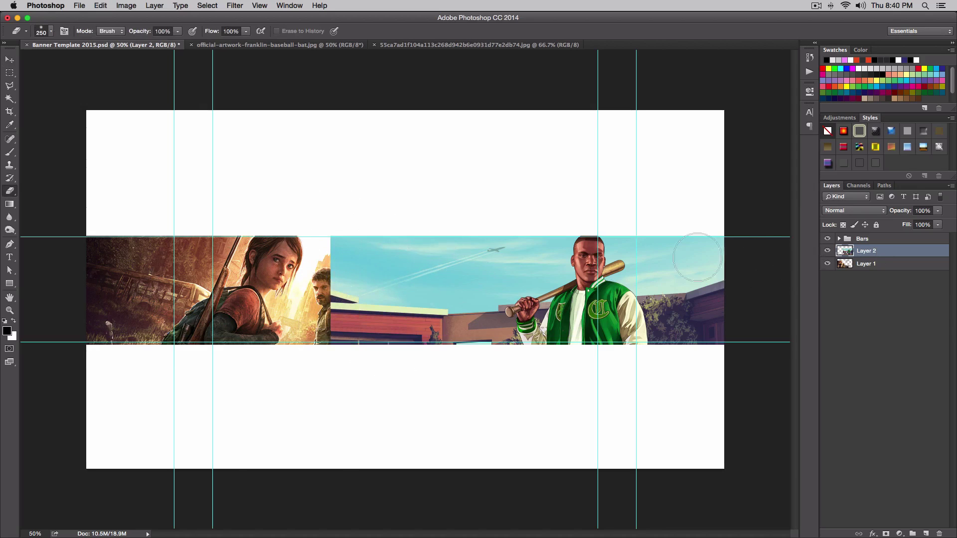
# Step: Move the Franklin layer beneath the Last of Us layer
pyautogui.moveTo(882, 253)
pyautogui.mouseDown()
pyautogui.moveTo(874, 270)
pyautogui.moveTo(869, 264)
pyautogui.mouseUp()
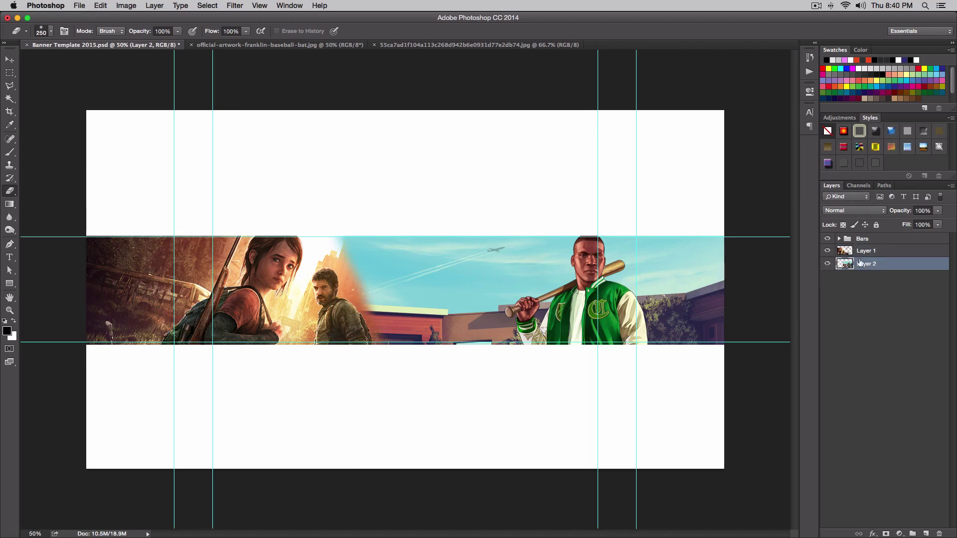
pyautogui.press('v')
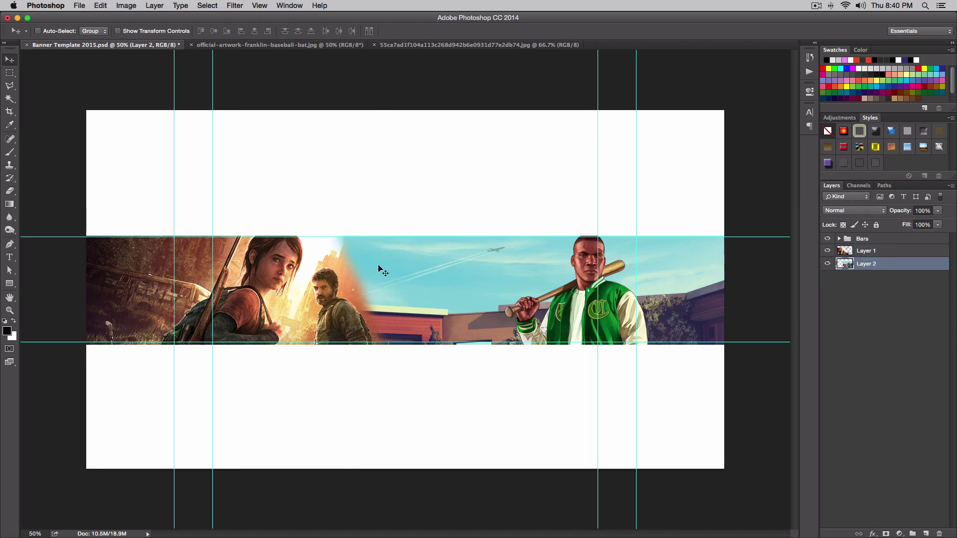
# Step: Paste a copy of the Batman artwork into the banner template as a layer directly above the Franklin layer
pyautogui.click(306, 45)
pyautogui.click(448, 44)
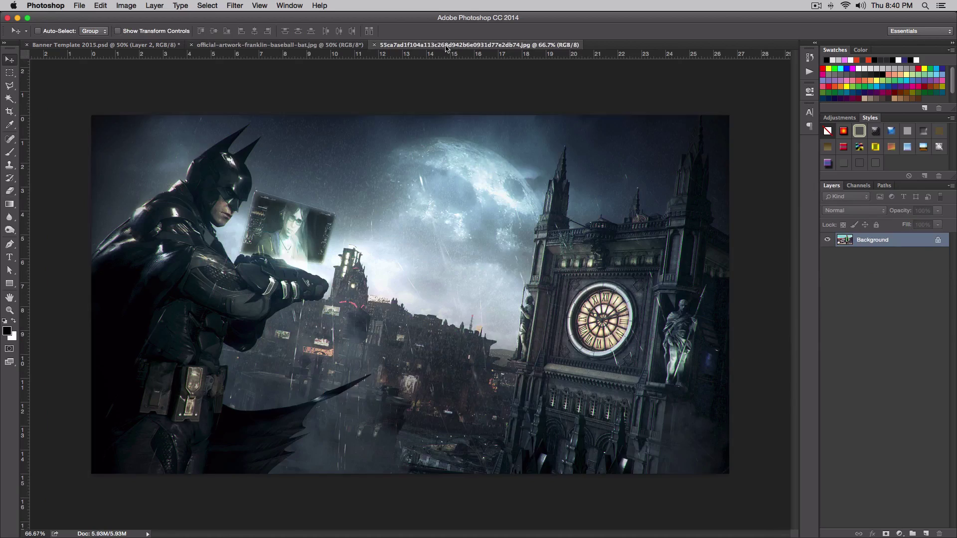
pyautogui.click(126, 43)
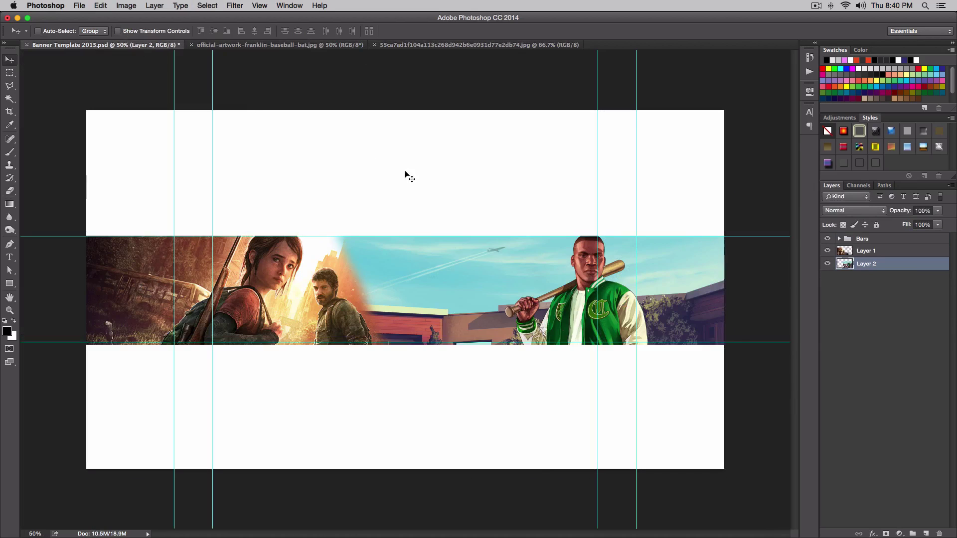
pyautogui.hotkey('ctrl', 'v')
# Step: Scale the Batman artwork to about 64% and flip it horizontally
pyautogui.hotkey('ctrl', 't')
pyautogui.moveTo(490, 293); pyautogui.dragTo(465, 308)
pyautogui.moveTo(129, 168); pyautogui.dragTo(299, 264)
pyautogui.moveTo(412, 291); pyautogui.dragTo(386, 250)
pyautogui.rightClick(431, 270)
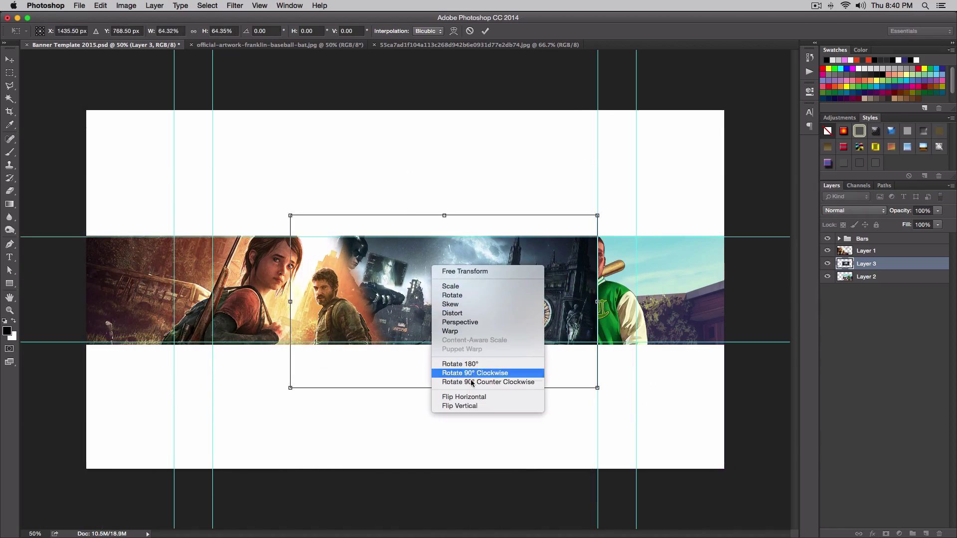
pyautogui.click(467, 395)
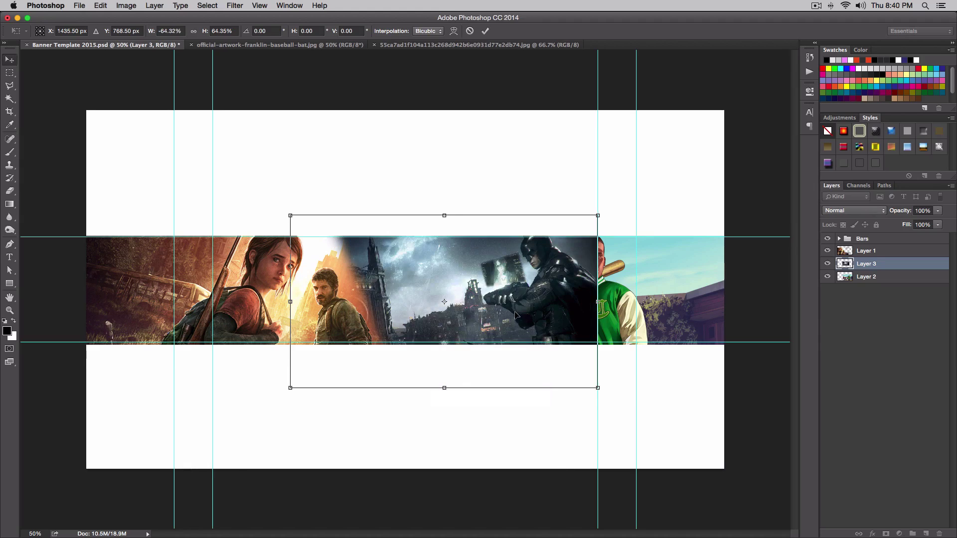
pyautogui.press('Return')
# Step: Move the Batman artwork to the strip's right end and enlarge it slightly, keeping Batman's head inside the strip
pyautogui.moveTo(541, 312); pyautogui.dragTo(662, 305)
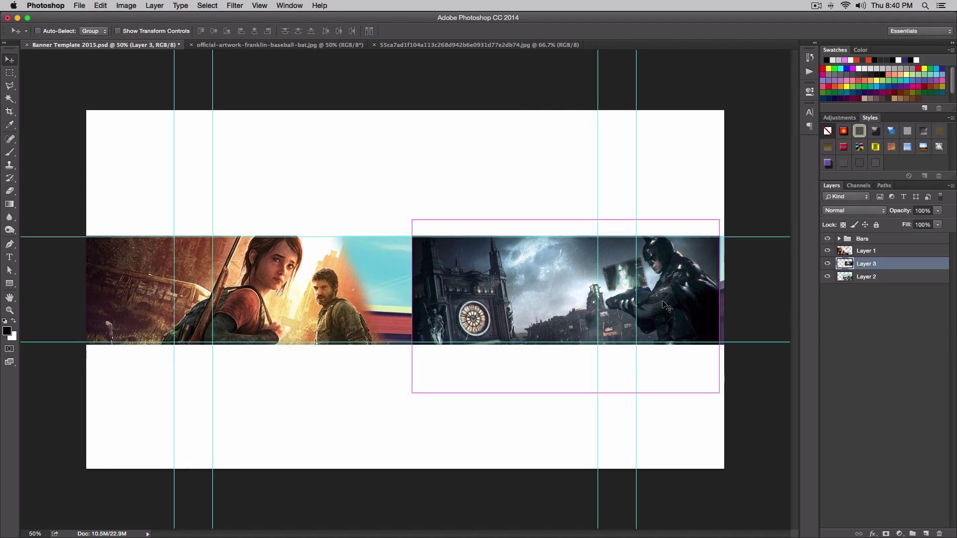
pyautogui.press('super+t')
pyautogui.moveTo(411, 393); pyautogui.dragTo(382, 411)
pyautogui.press('Return')
pyautogui.moveTo(451, 342); pyautogui.dragTo(451, 342)
pyautogui.moveTo(453, 282)
pyautogui.mouseDown()
pyautogui.moveTo(471, 283)
pyautogui.moveTo(459, 285)
pyautogui.mouseUp()
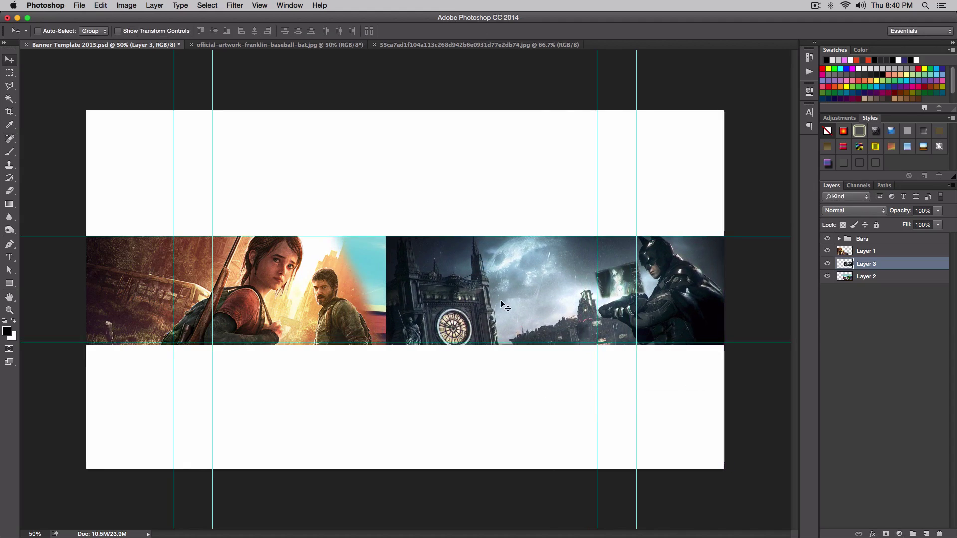
# Step: Place the Batman layer beneath the Franklin layer and shift the Franklin artwork left to the middle of the strip
pyautogui.click(868, 251)
pyautogui.moveTo(874, 267); pyautogui.dragTo(829, 277)
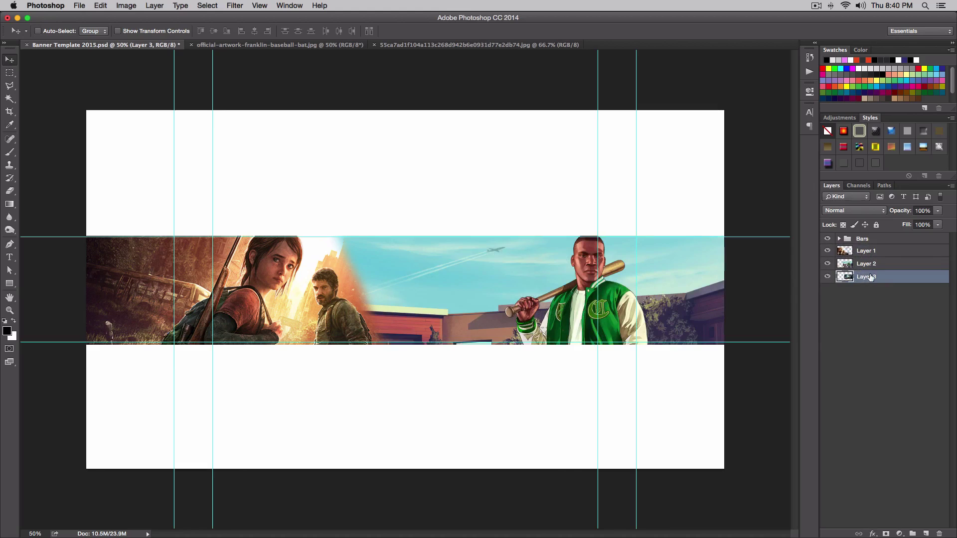
pyautogui.click(894, 268)
pyautogui.moveTo(540, 282); pyautogui.dragTo(423, 279)
# Step: Erase the Franklin artwork's right side with the soft eraser so it blends into the Batman artwork
pyautogui.press('e')
pyautogui.moveTo(626, 220)
pyautogui.mouseDown()
pyautogui.moveTo(619, 291)
pyautogui.moveTo(599, 305)
pyautogui.moveTo(577, 271)
pyautogui.moveTo(611, 327)
pyautogui.moveTo(544, 226)
pyautogui.moveTo(546, 261)
pyautogui.moveTo(617, 359)
pyautogui.moveTo(583, 293)
pyautogui.moveTo(513, 231)
pyautogui.mouseUp()
pyautogui.press('v')
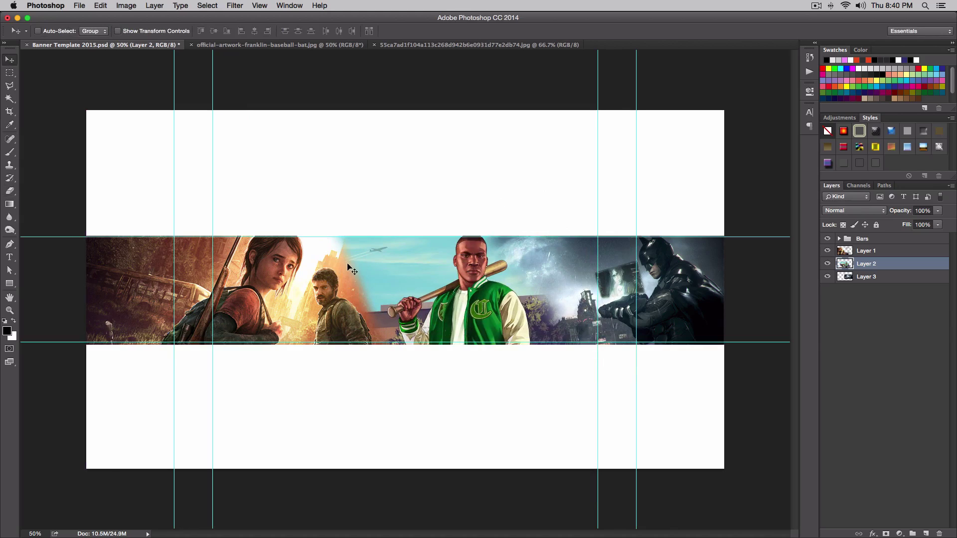
# Step: Rename Layer 1 as "Last of Us"
pyautogui.click(872, 251)
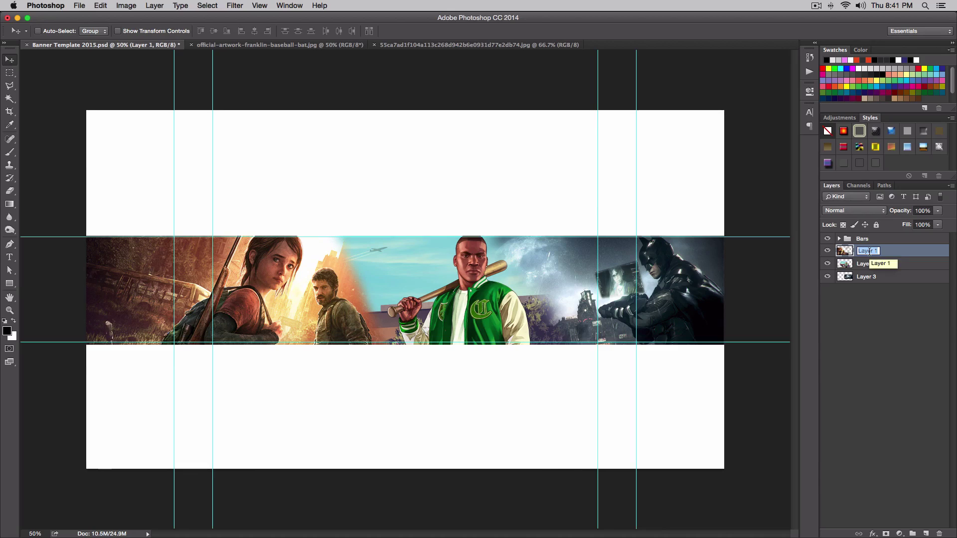
pyautogui.write('Last of Us')
pyautogui.press('Return')
# Step: Rename Layer 2, the Franklin artwork, as "GTA 5"
pyautogui.click(857, 267)
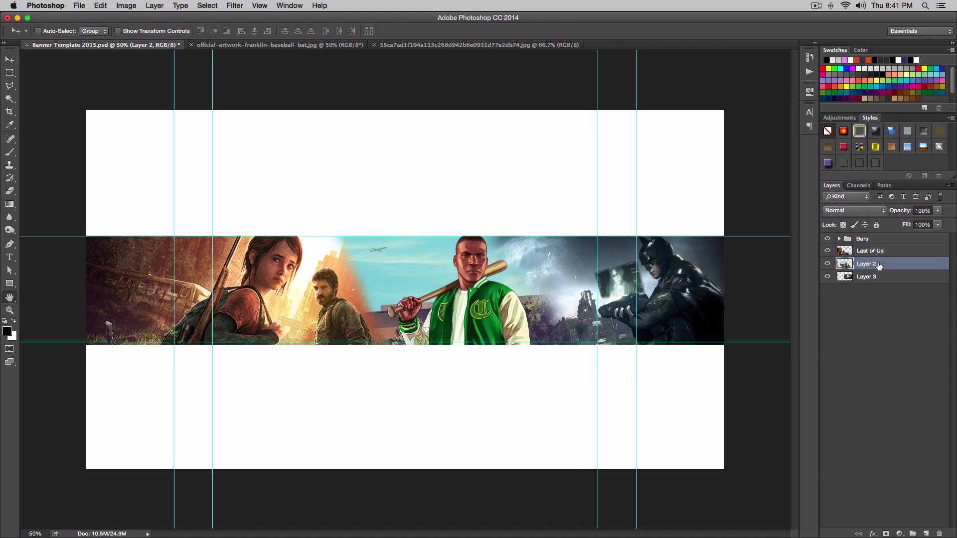
pyautogui.doubleClick(875, 267)
pyautogui.click(911, 144)
pyautogui.doubleClick(863, 264)
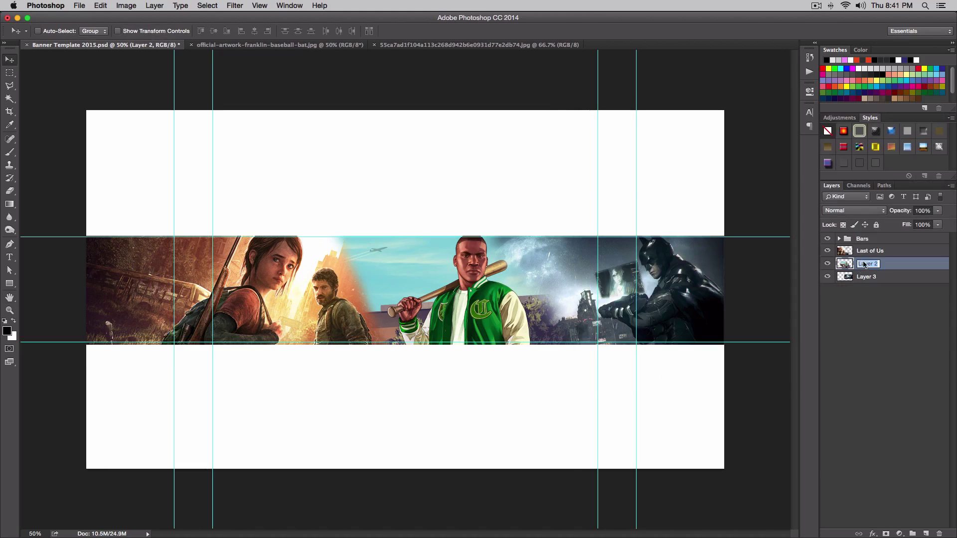
pyautogui.write('GTA %')
pyautogui.press('Return')
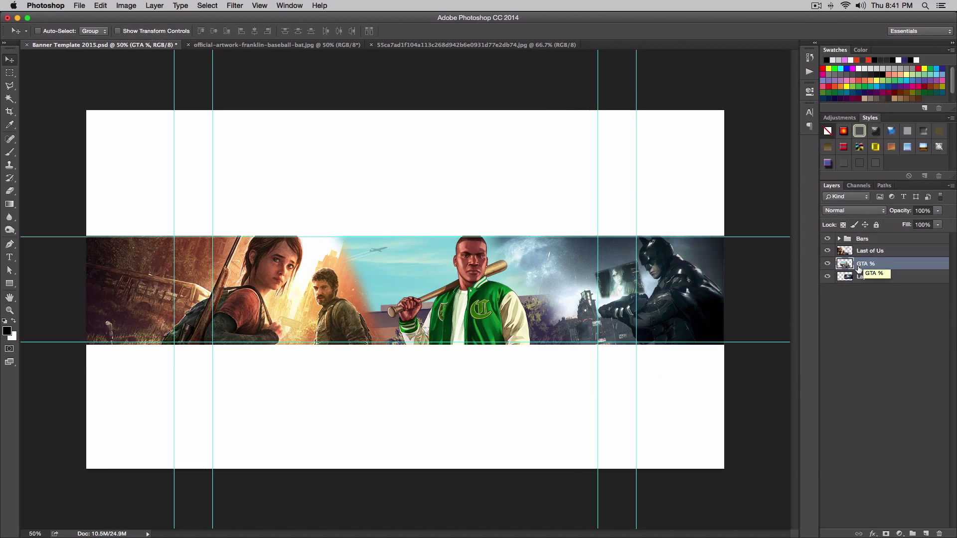
pyautogui.doubleClick(877, 268)
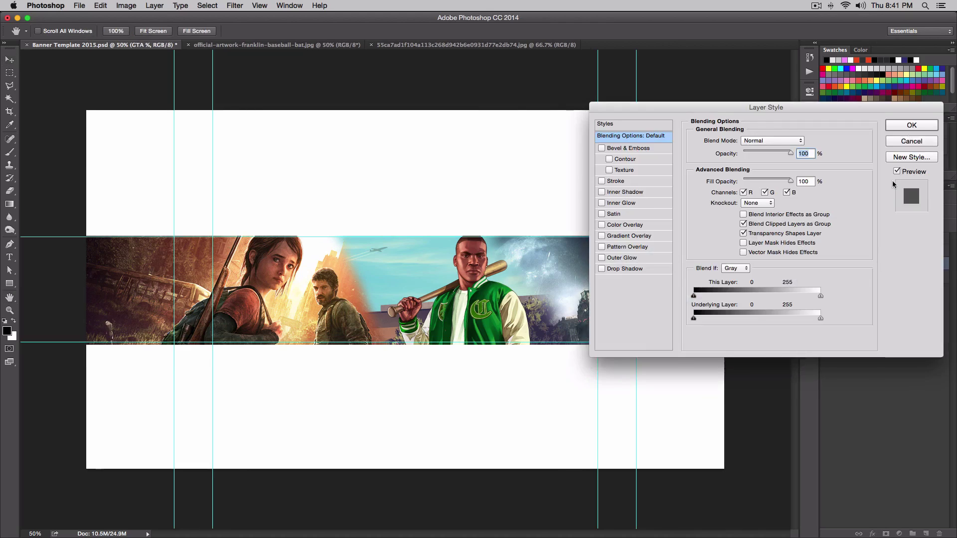
pyautogui.click(911, 140)
pyautogui.press('BackSpace')
pyautogui.write('5')
pyautogui.press('Return')
# Step: Rename Layer 3 as "Batman"
pyautogui.doubleClick(871, 276)
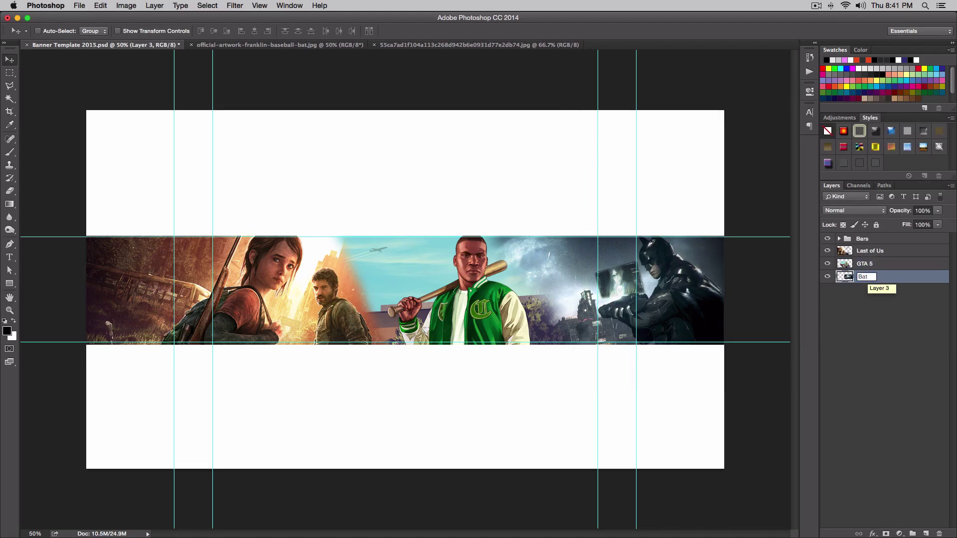
pyautogui.click(867, 251)
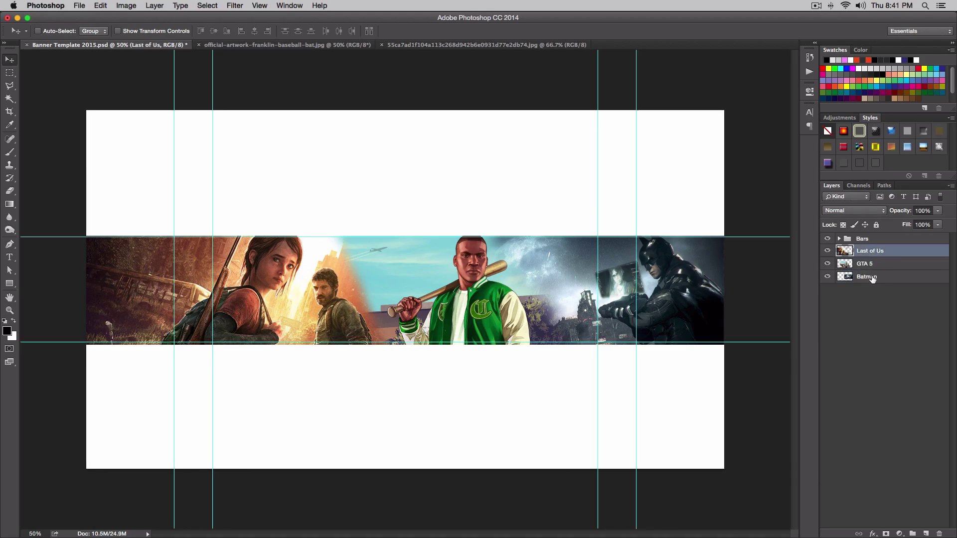
pyautogui.keyDown('shift'); pyautogui.click(872, 278); pyautogui.keyUp('shift')
pyautogui.click(876, 275)
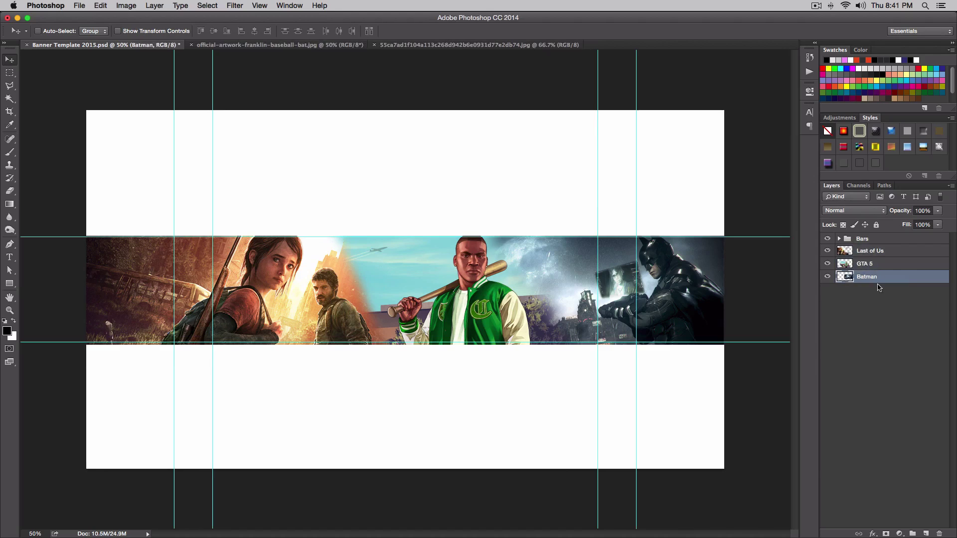
# Step: Desaturate the Last of Us layer
pyautogui.click(878, 250)
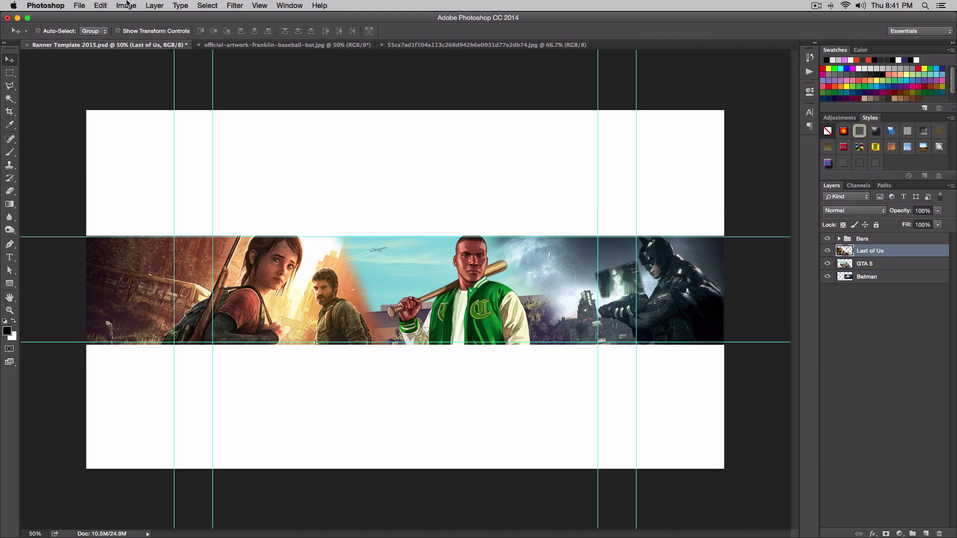
pyautogui.click(127, 5)
pyautogui.moveTo(131, 34)
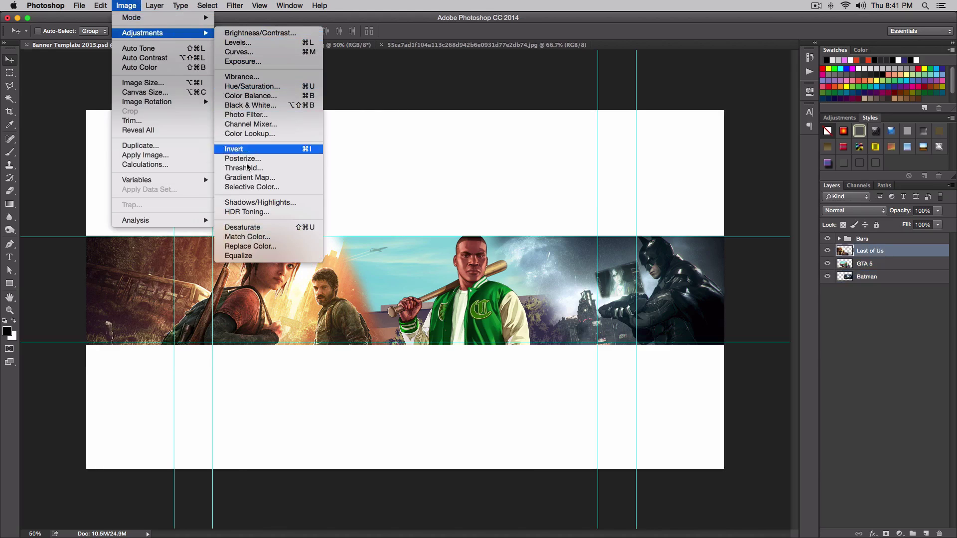
pyautogui.click(248, 227)
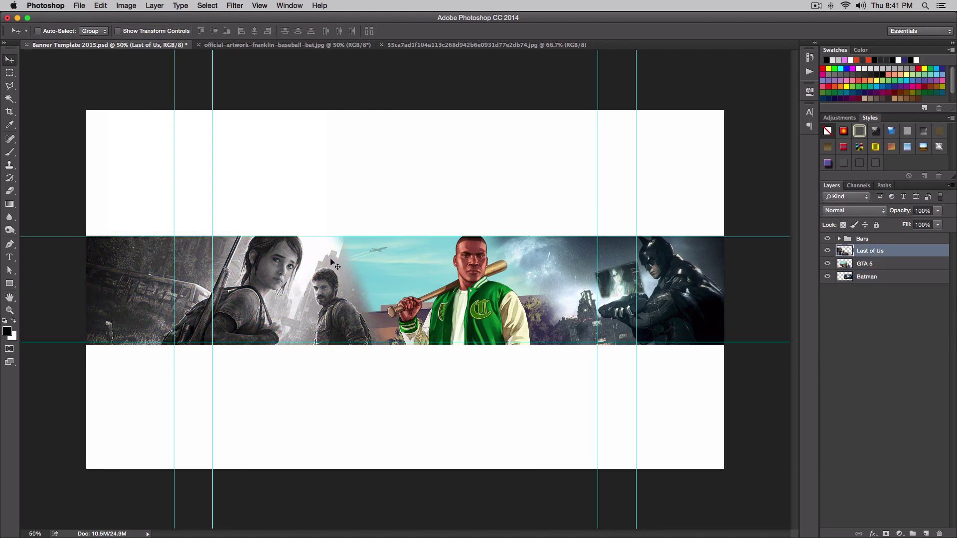
# Step: Desaturate the GTA 5 layer
pyautogui.click(863, 265)
pyautogui.click(126, 5)
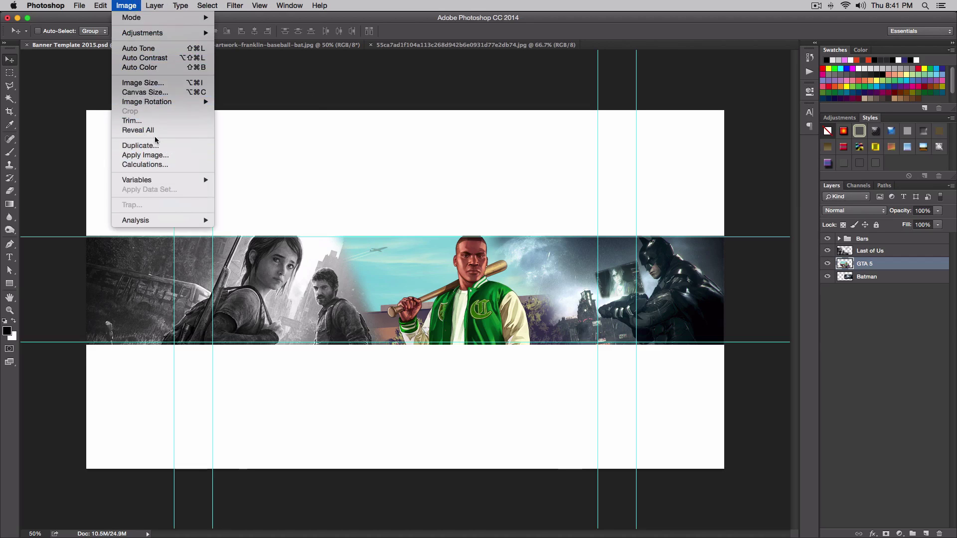
pyautogui.moveTo(136, 32)
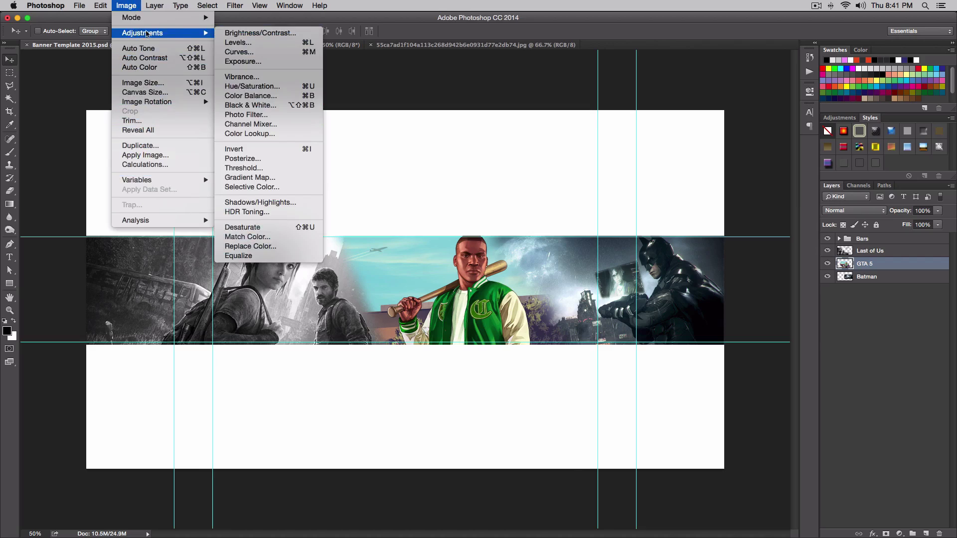
pyautogui.click(242, 227)
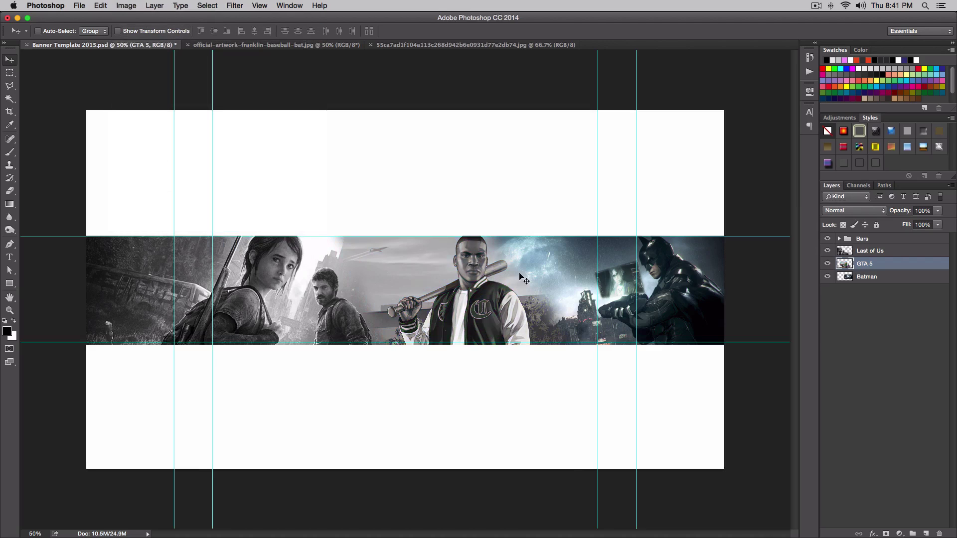
# Step: Desaturate the Batman layer
pyautogui.click(867, 278)
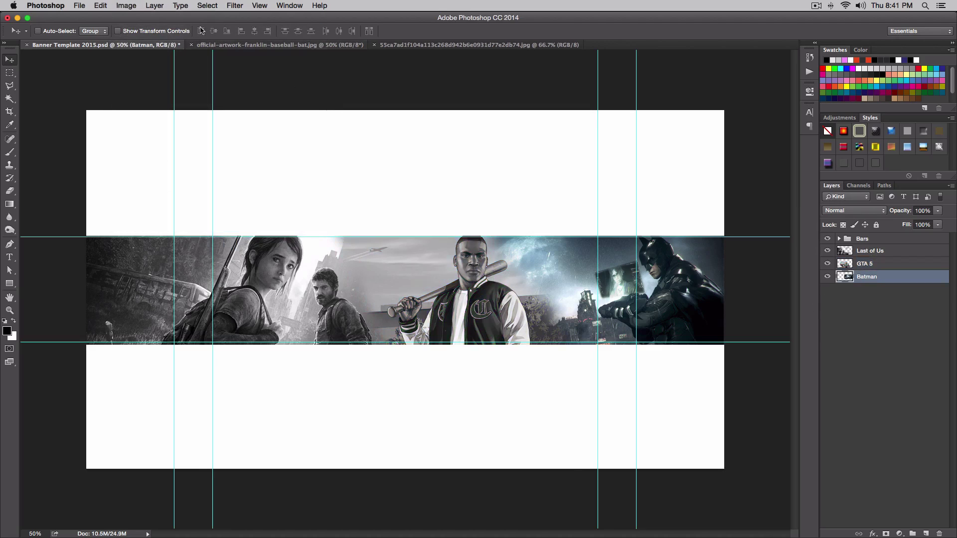
pyautogui.click(126, 6)
pyautogui.moveTo(137, 33)
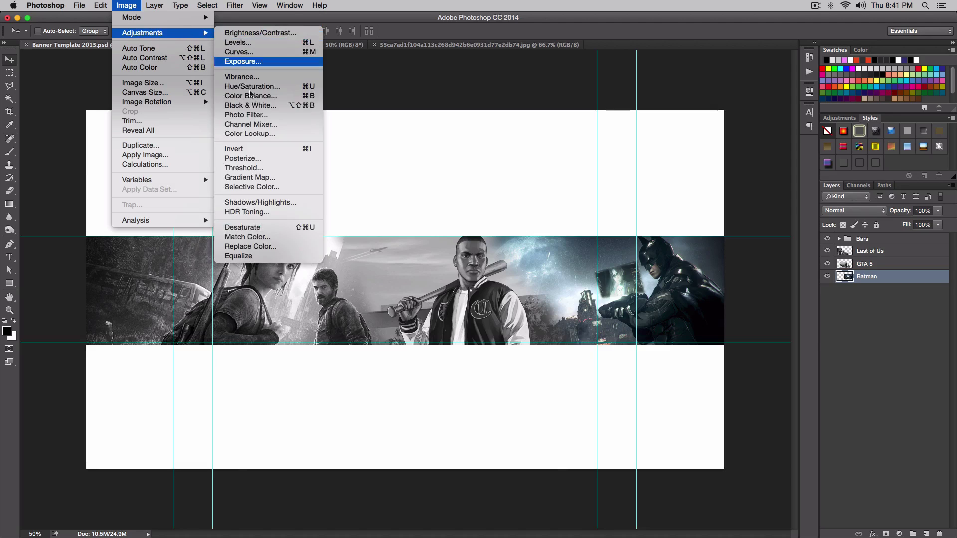
pyautogui.click(306, 228)
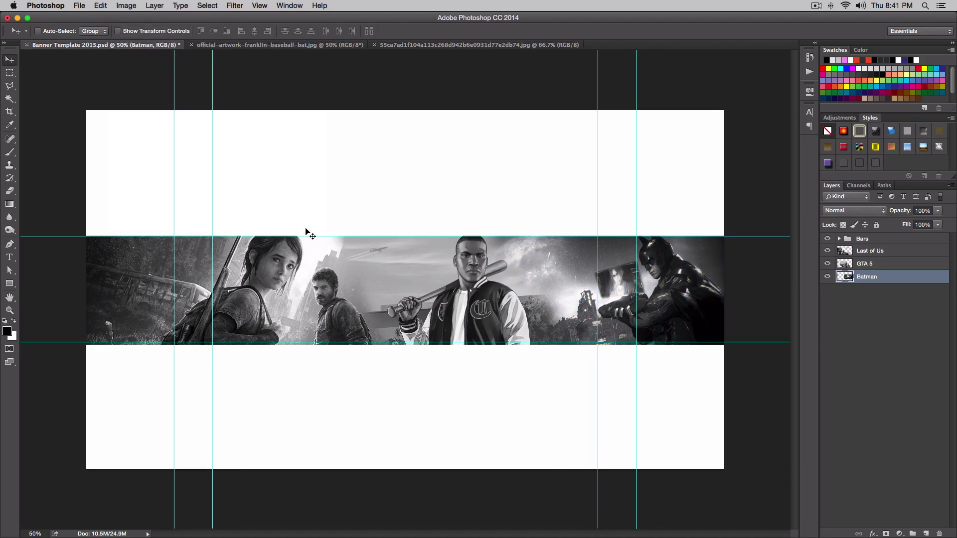
# Step: Close the Franklin and Batman source image documents, leaving only the banner template open
pyautogui.click(314, 45)
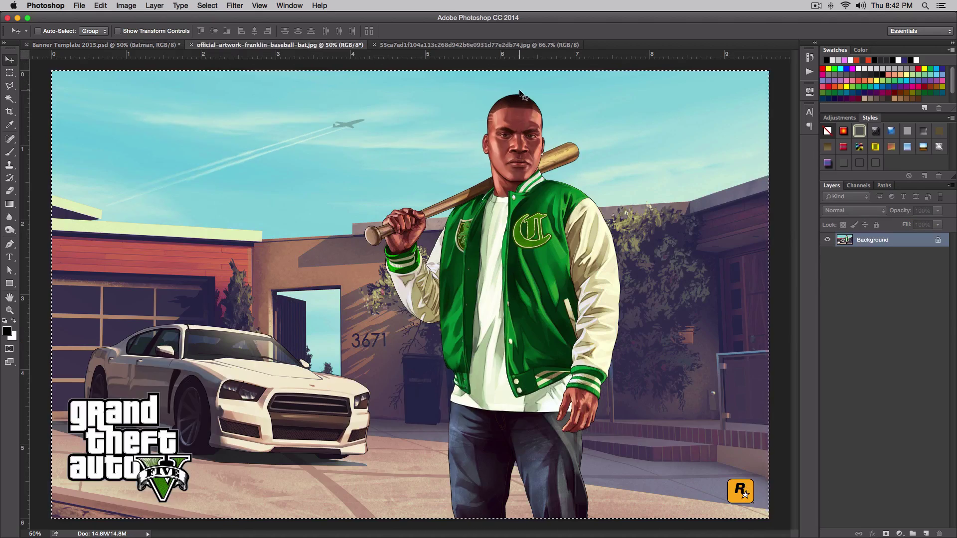
pyautogui.click(192, 45)
pyautogui.click(192, 46)
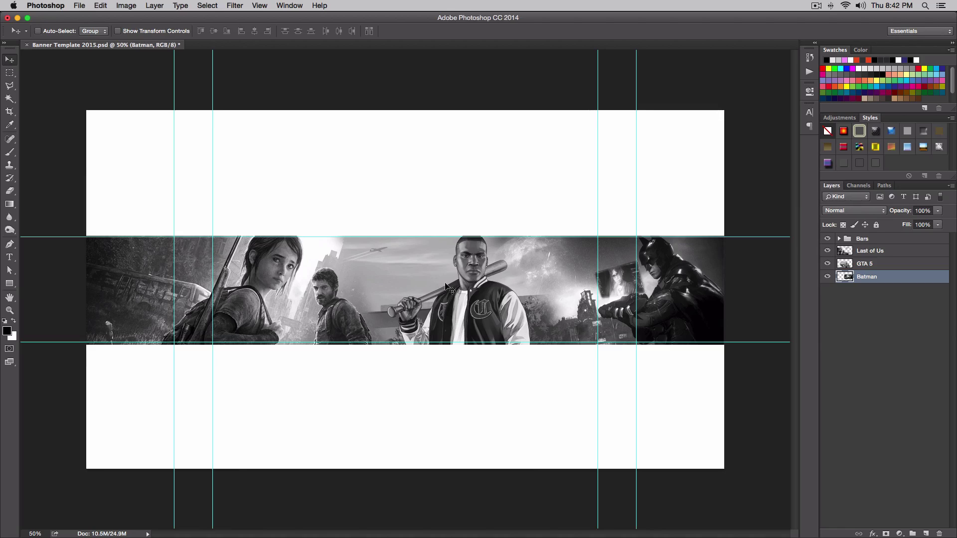
# Step: Group the Last of Us, GTA 5 and Batman layers
pyautogui.click(882, 251)
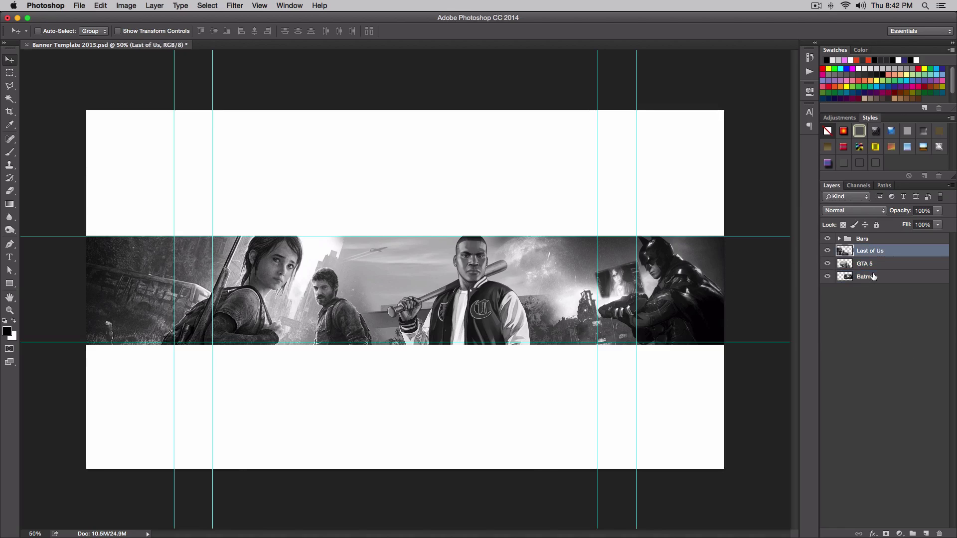
pyautogui.keyDown('shift'); pyautogui.click(873, 277); pyautogui.keyUp('shift')
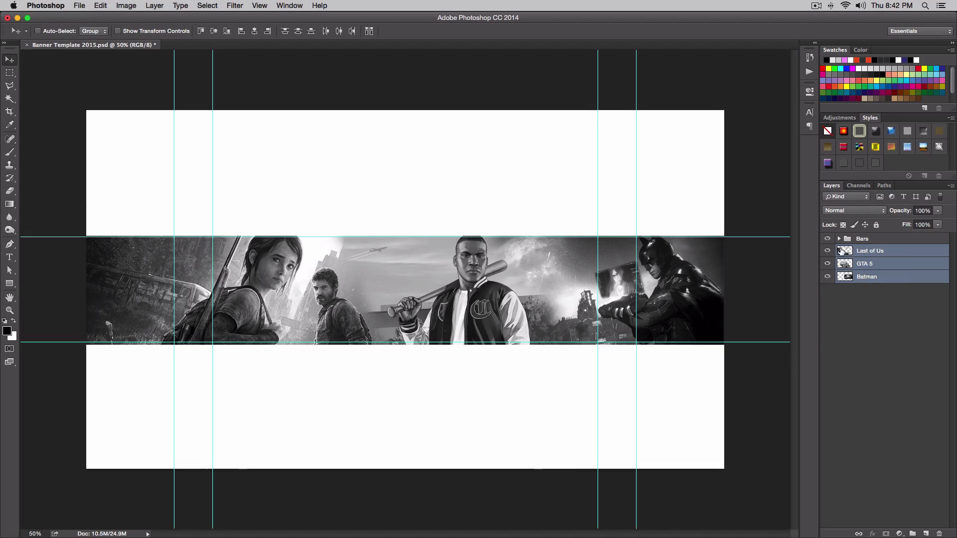
pyautogui.click(880, 252)
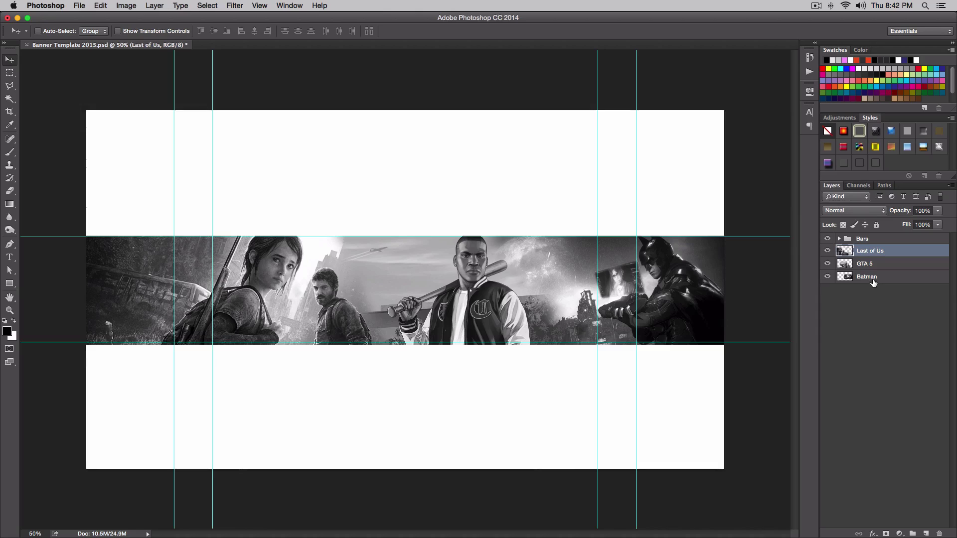
pyautogui.keyDown('shift'); pyautogui.click(871, 279); pyautogui.keyUp('shift')
pyautogui.keyDown('shift'); pyautogui.click(862, 277); pyautogui.keyUp('shift')
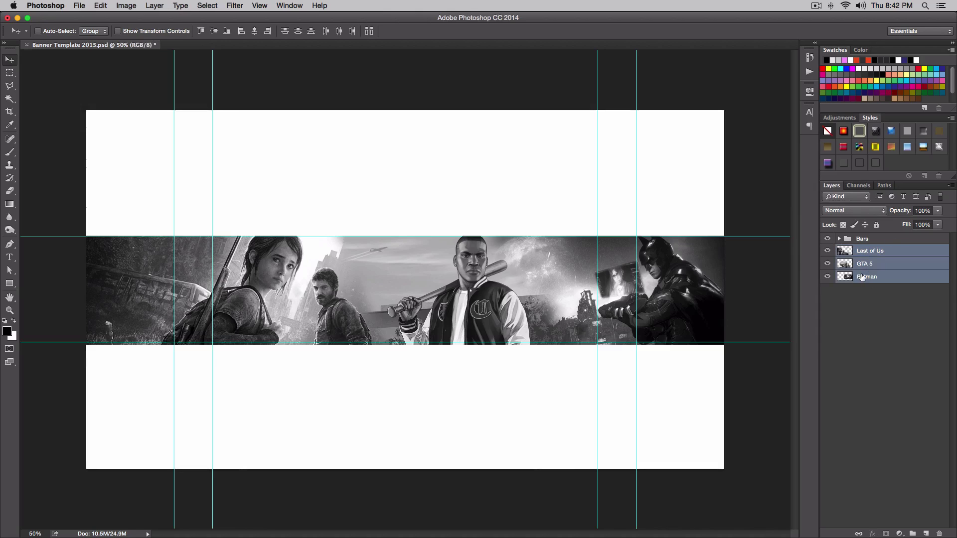
pyautogui.press('super+g')
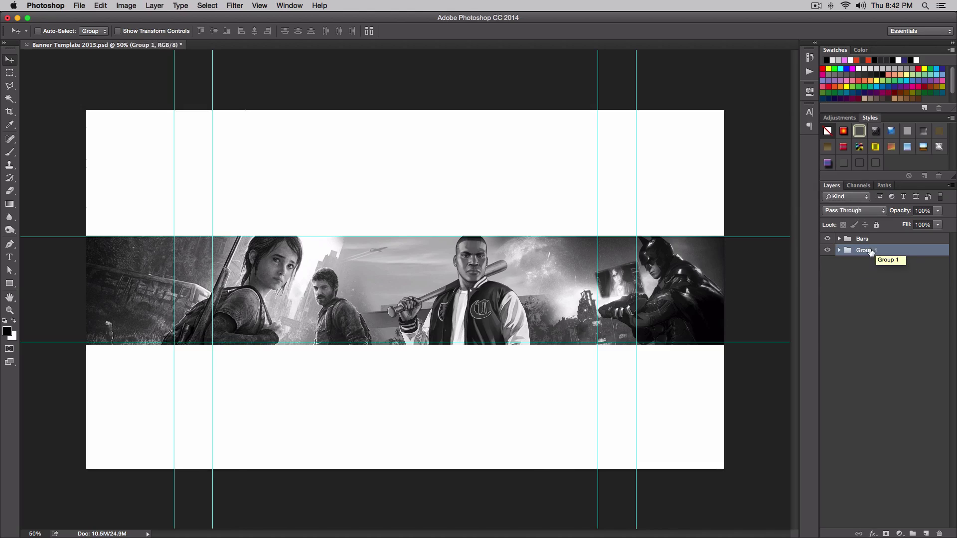
# Step: Rename the new layer group as "Game Images"
pyautogui.doubleClick(871, 251)
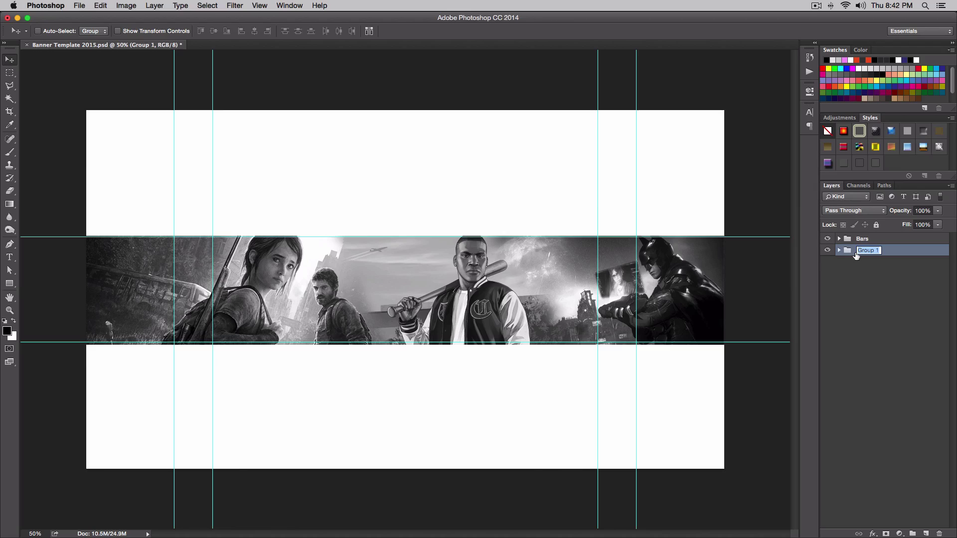
pyautogui.write('Graph')
pyautogui.write('Images')
pyautogui.press('Return')
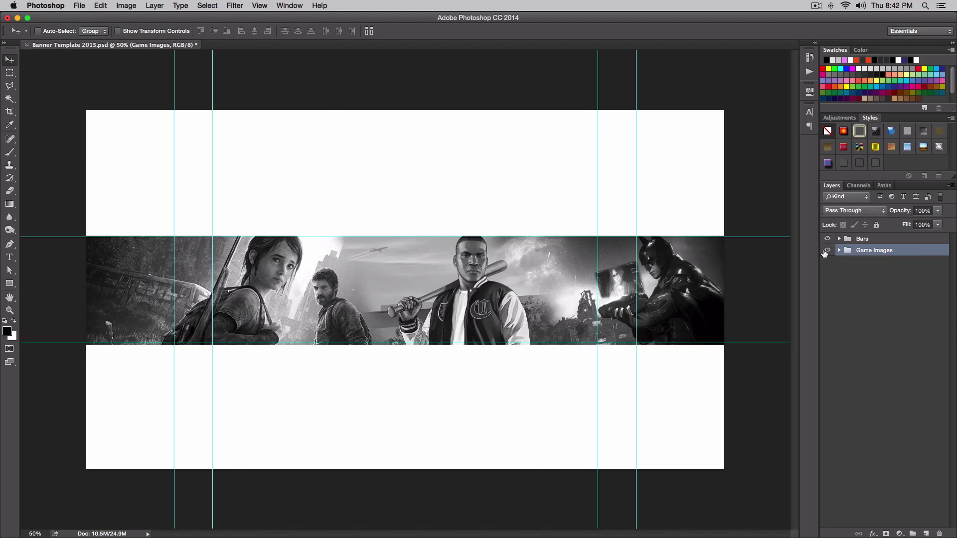
# Step: Add a new layer above the Game Images group and name it "Black Overlay"
pyautogui.click(925, 530)
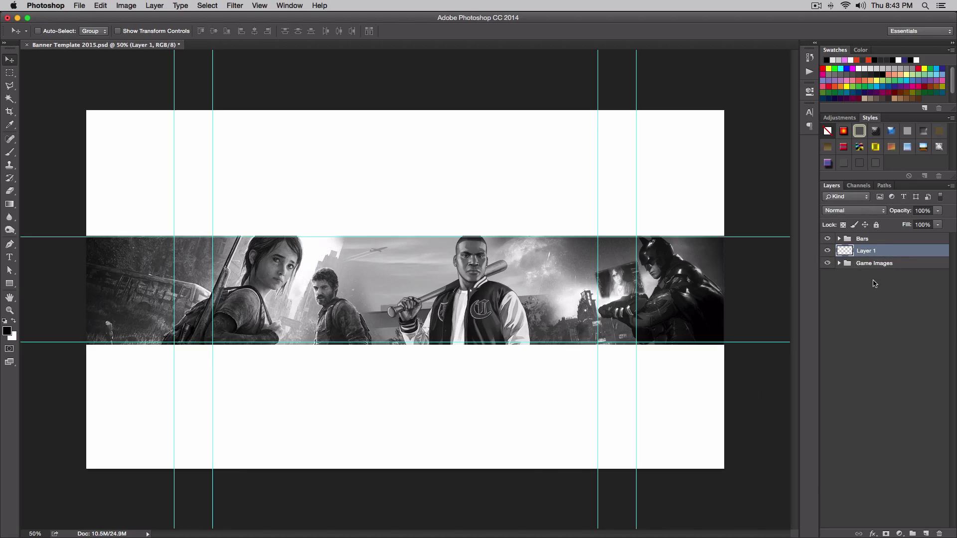
pyautogui.click(864, 264)
pyautogui.click(873, 255)
pyautogui.doubleClick(865, 251)
pyautogui.write('Black Overaly')
pyautogui.press('Return')
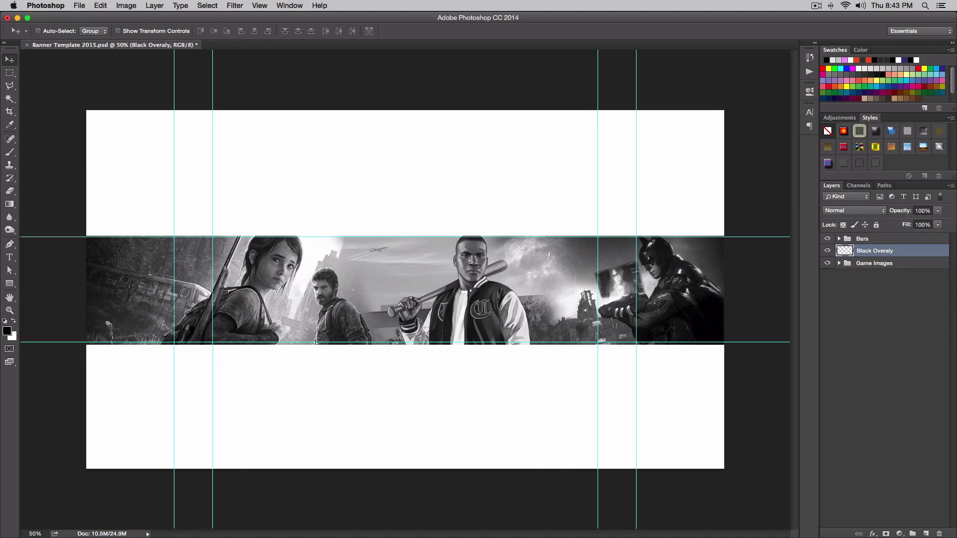
pyautogui.doubleClick(885, 252)
pyautogui.write('lay')
pyautogui.press('Return')
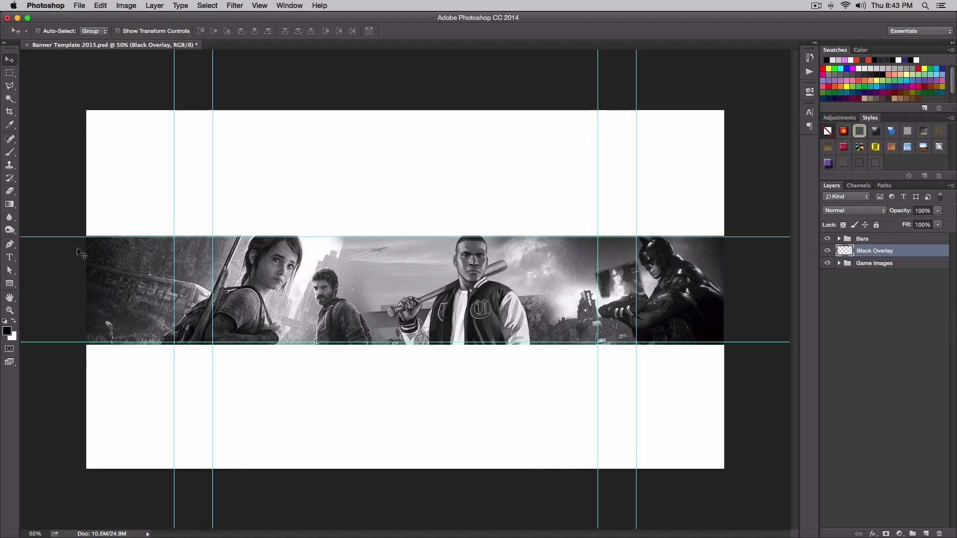
# Step: Set the foreground color to the near-black #191717
pyautogui.click(7, 331)
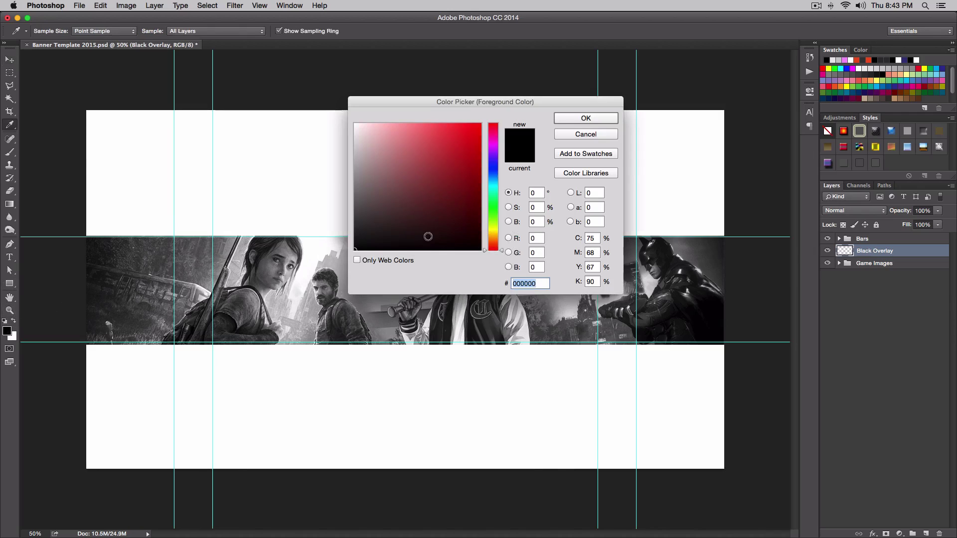
pyautogui.moveTo(362, 240); pyautogui.dragTo(365, 238)
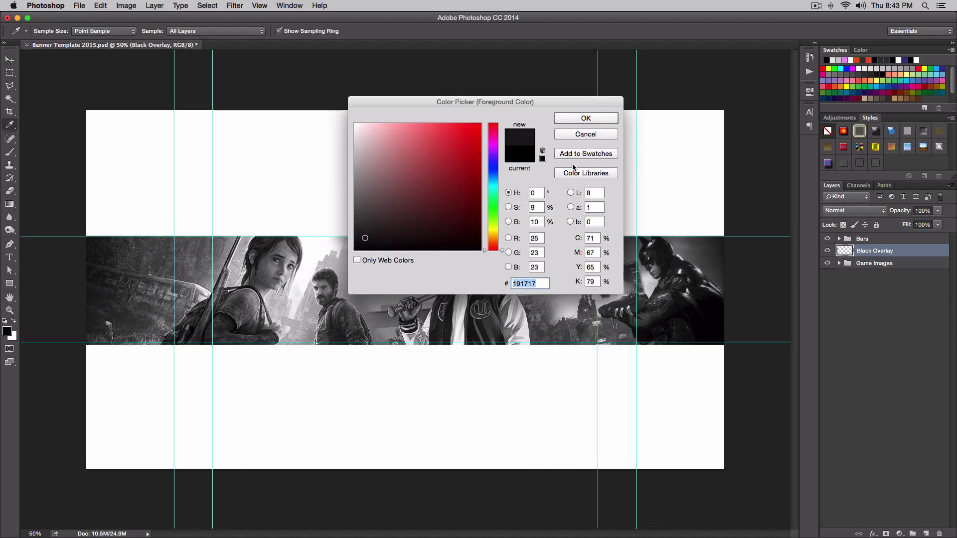
pyautogui.click(579, 120)
# Step: Select the banner's full-width visible strip between the two horizontal guides with the Rectangular Marquee tool
pyautogui.click(8, 74)
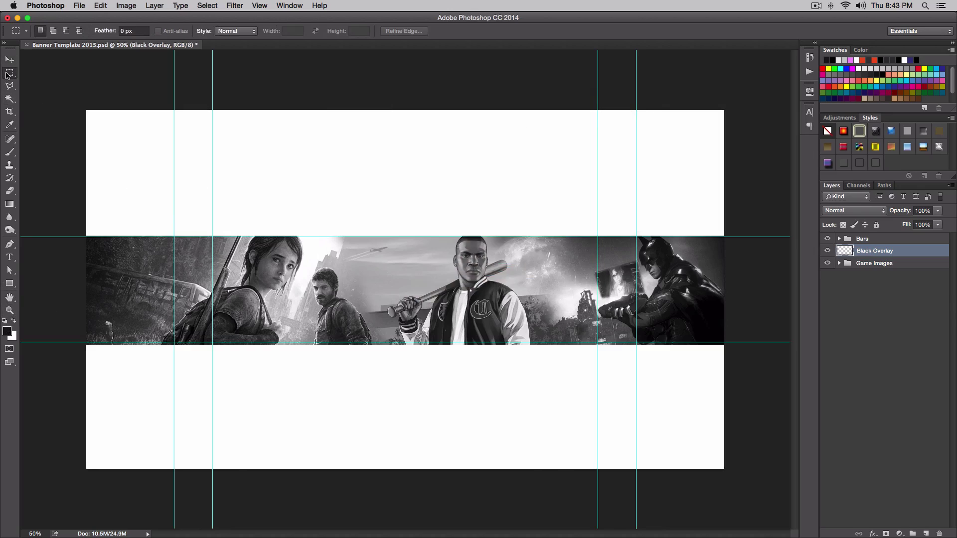
pyautogui.click(9, 59)
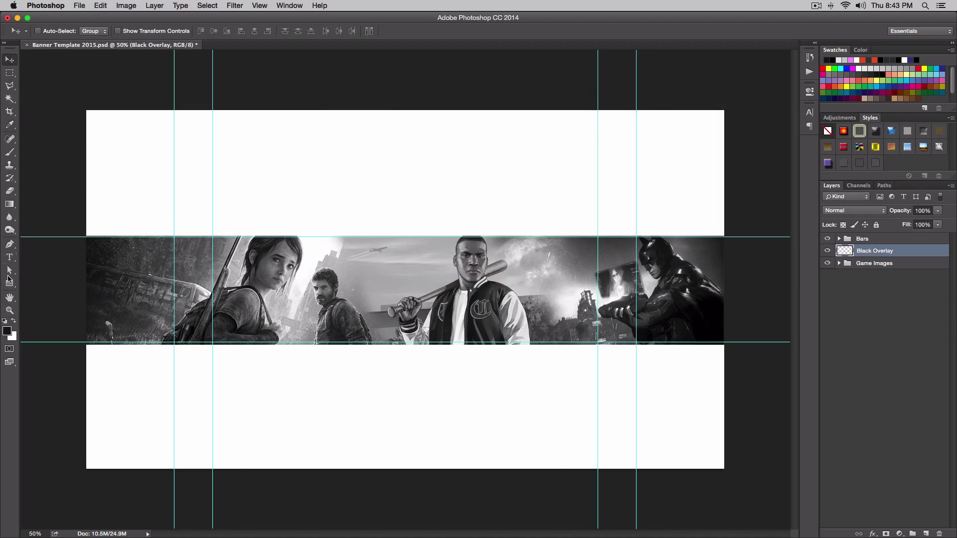
pyautogui.click(9, 72)
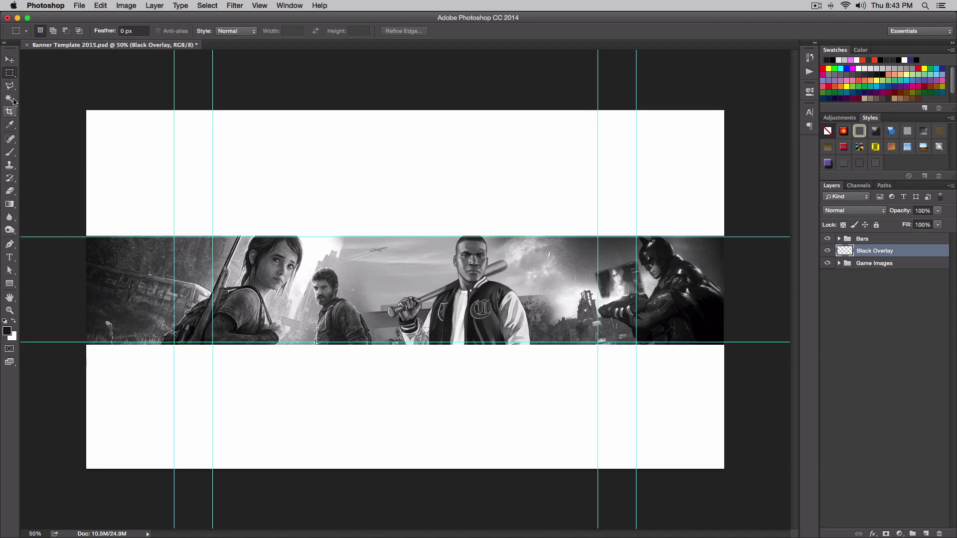
pyautogui.moveTo(9, 73); pyautogui.dragTo(28, 74)
pyautogui.moveTo(10, 73); pyautogui.dragTo(30, 73)
pyautogui.press('super+semicolon')
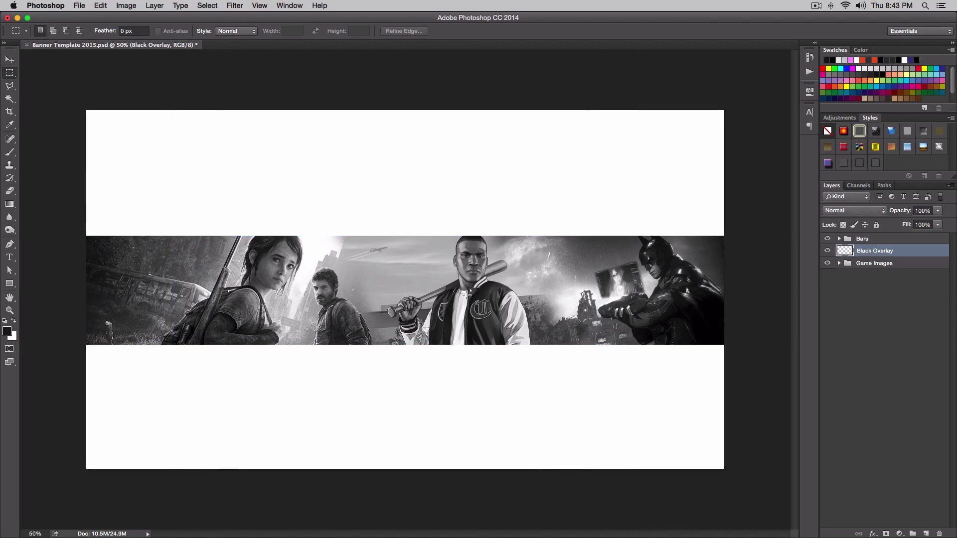
pyautogui.press('super+semicolon')
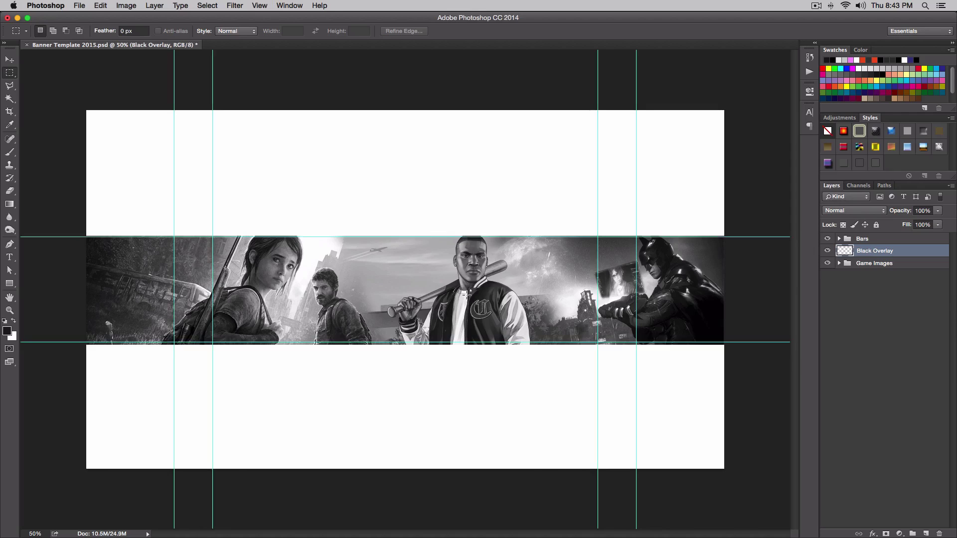
pyautogui.moveTo(84, 237); pyautogui.dragTo(724, 343)
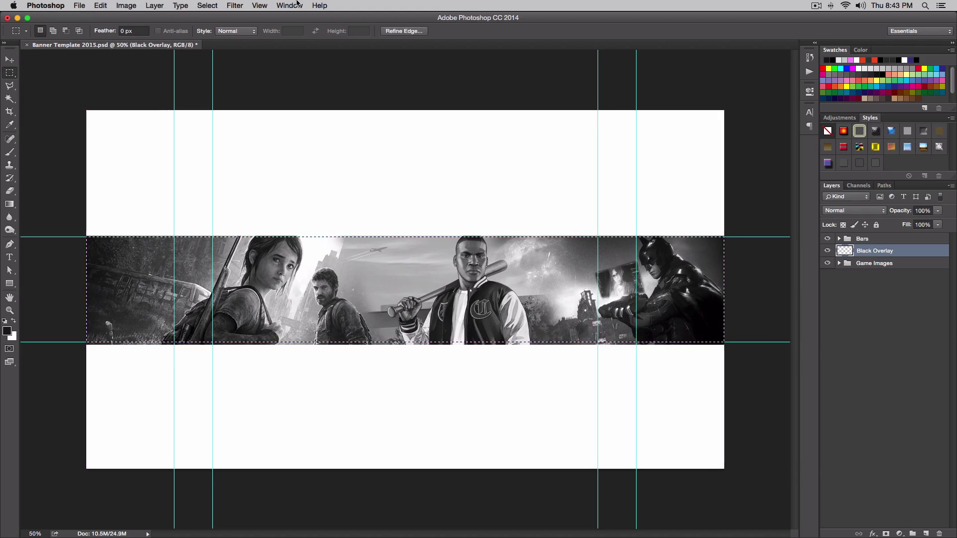
pyautogui.click(291, 5)
pyautogui.moveTo(267, 4)
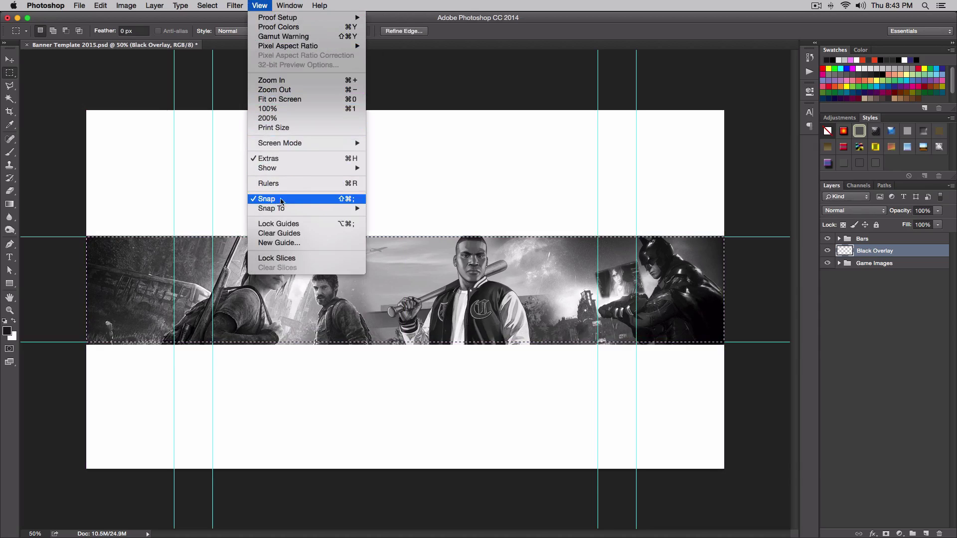
pyautogui.click(180, 257)
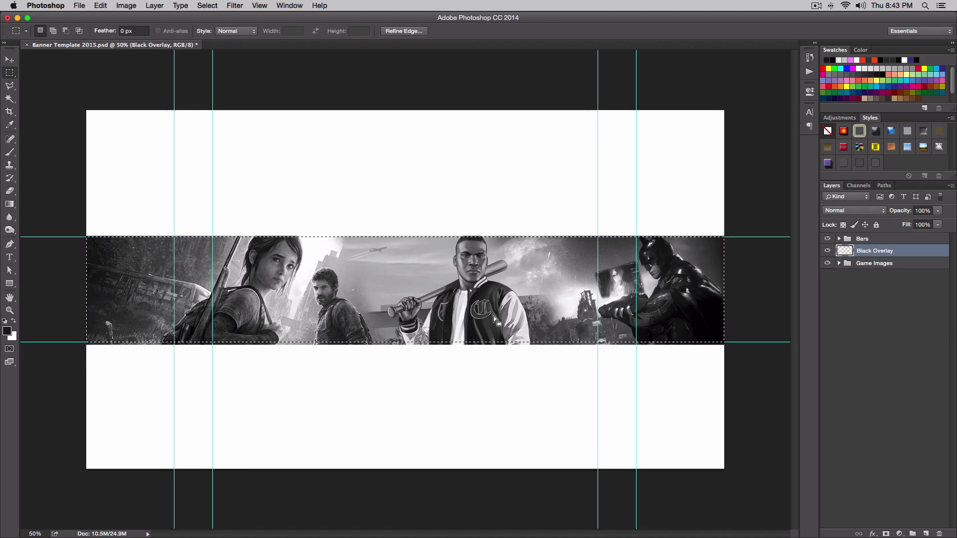
# Step: Fill the selected strip on the Black Overlay layer with the foreground color
pyautogui.hotkey('alt', 'BackSpace')
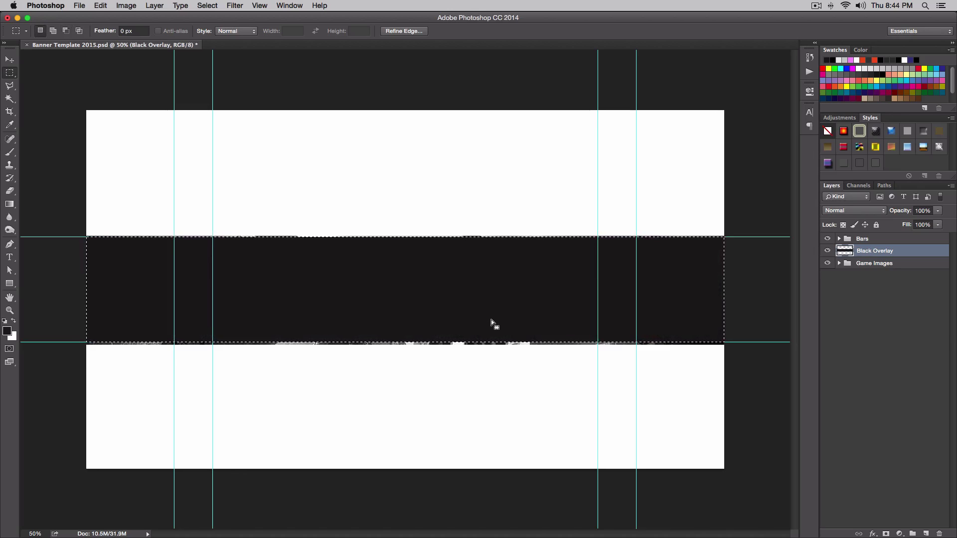
pyautogui.press('BackSpace')
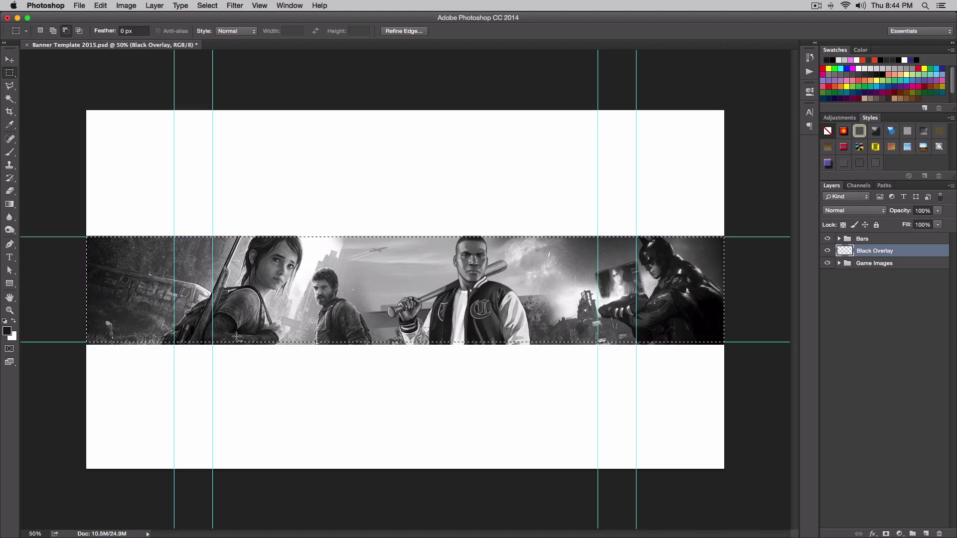
pyautogui.hotkey('alt', 'BackSpace')
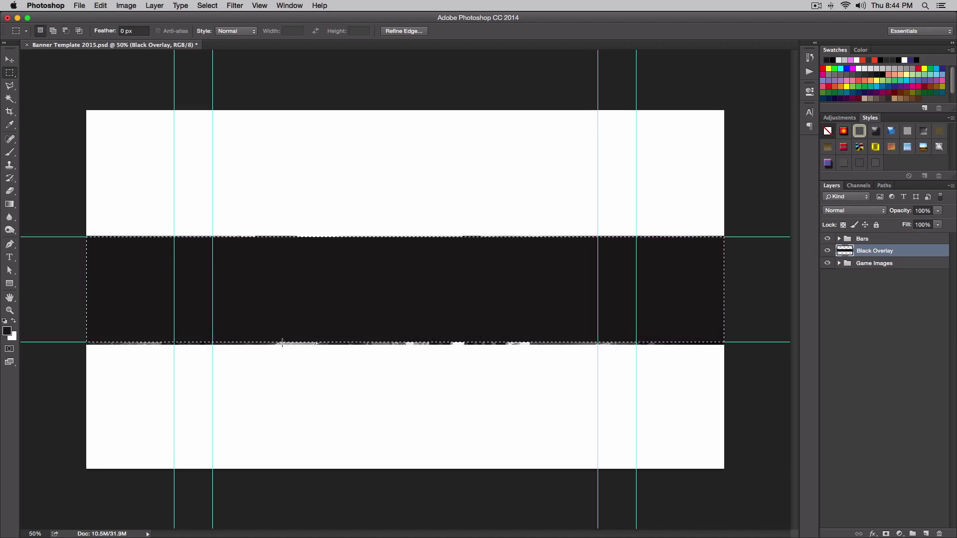
# Step: Stretch the dark fill's lower edge down to the start of the white bar with Free Transform and deselect
pyautogui.press('v')
pyautogui.press('super+t')
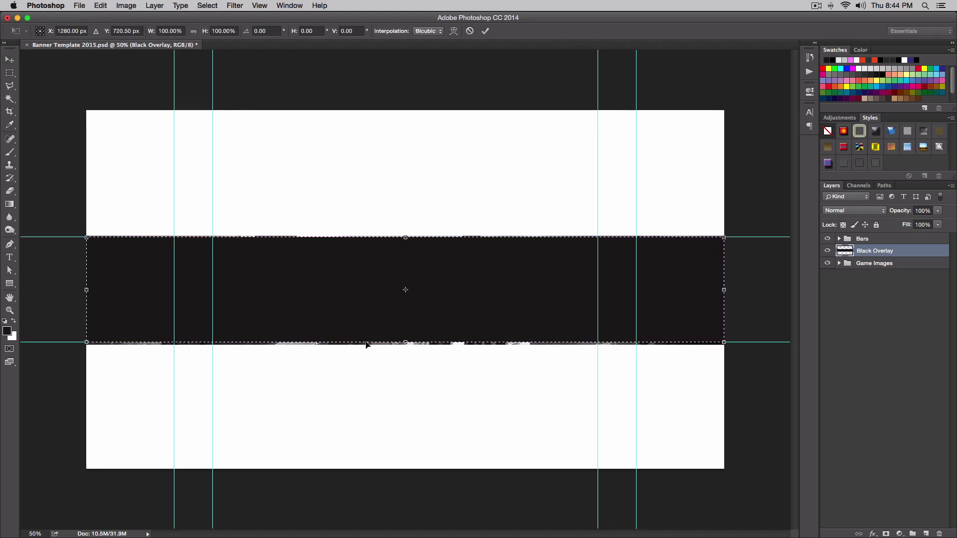
pyautogui.moveTo(401, 342); pyautogui.dragTo(402, 344)
pyautogui.press('Return')
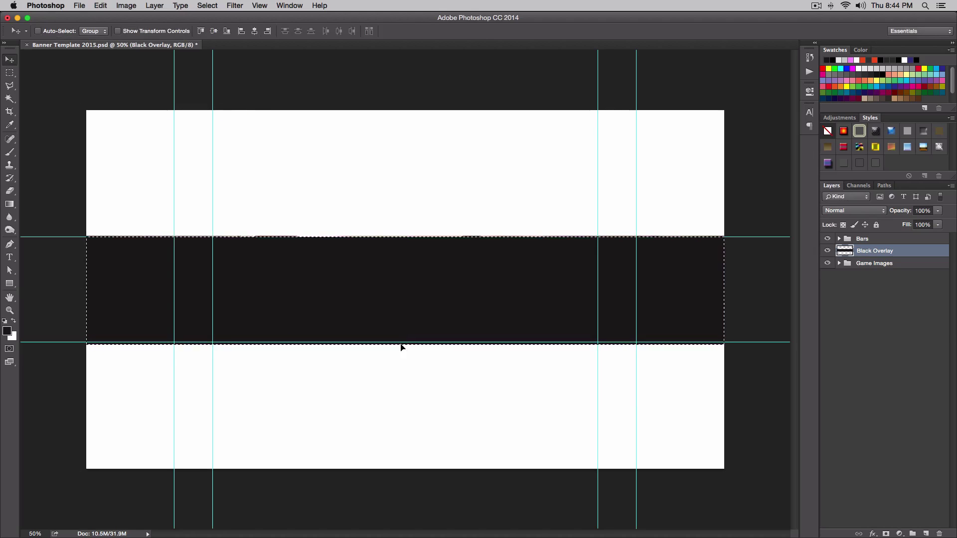
pyautogui.press('super+d')
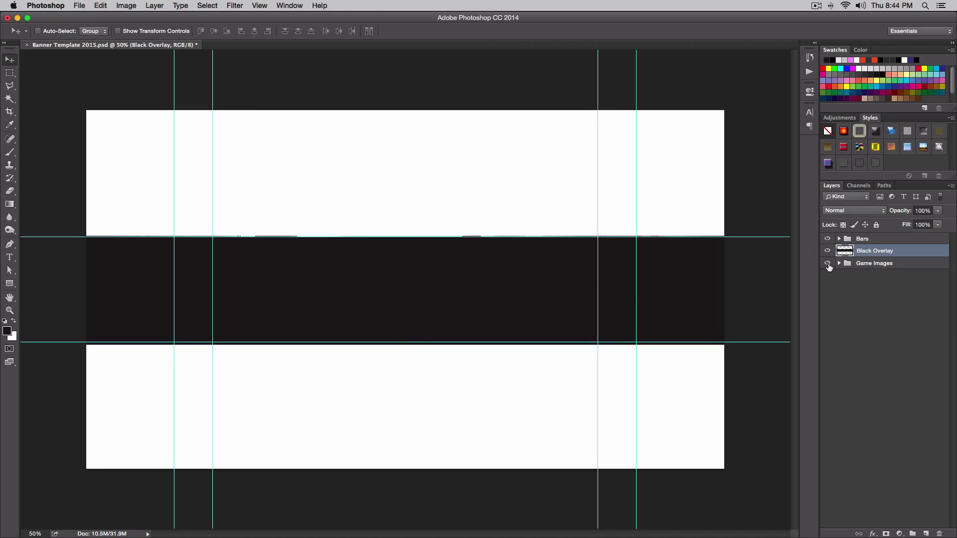
# Step: Stretch the dark fill's upper edge up to the white bar above the strip with Free Transform
pyautogui.press('super+semicolon')
pyautogui.press('super+semicolon')
pyautogui.press('super+t')
pyautogui.click(407, 236)
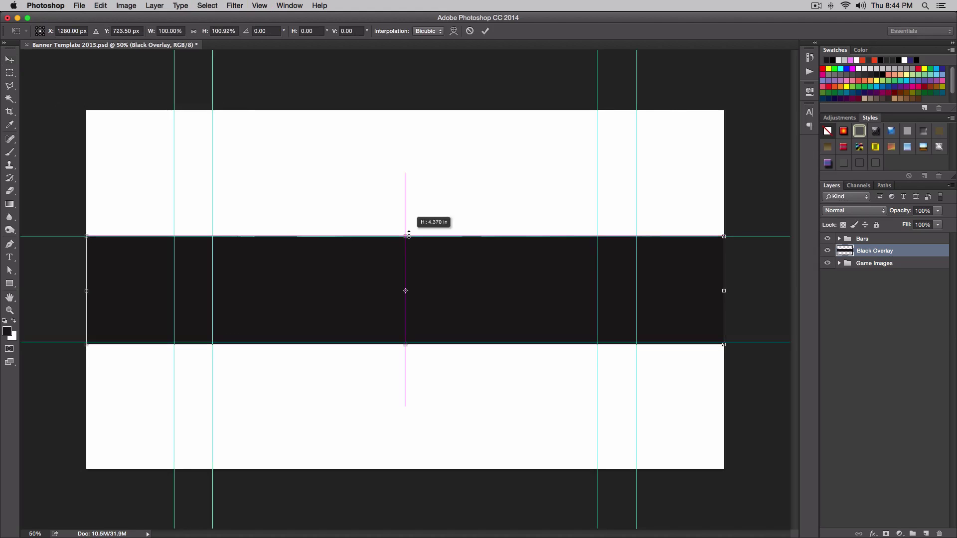
pyautogui.press('Return')
pyautogui.press('super+semicolon')
pyautogui.press('super+semicolon')
# Step: Lower the Black Overlay layer's opacity to 50% and compare the banner with the overlay hidden and shown
pyautogui.click(828, 256)
pyautogui.click(828, 256)
pyautogui.moveTo(897, 211); pyautogui.dragTo(889, 211)
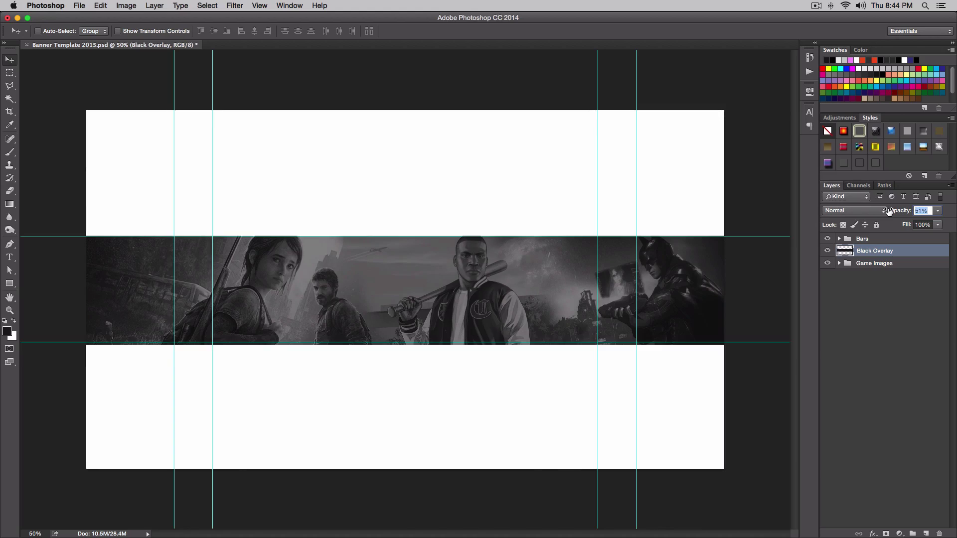
pyautogui.click(827, 251)
pyautogui.click(828, 251)
# Step: Browse for a file to open in the Textures folder inside Pictures
pyautogui.click(80, 6)
pyautogui.click(83, 31)
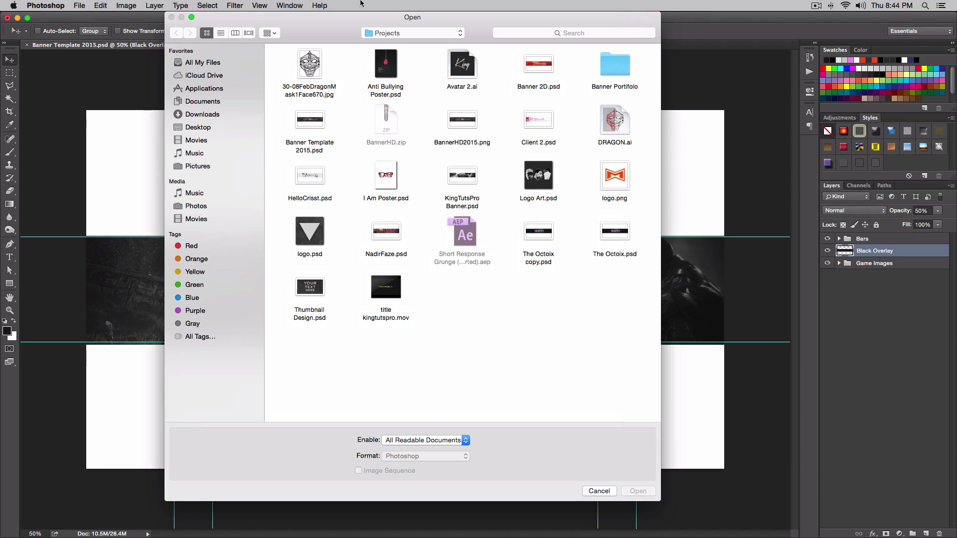
pyautogui.moveTo(355, 43); pyautogui.dragTo(408, 43)
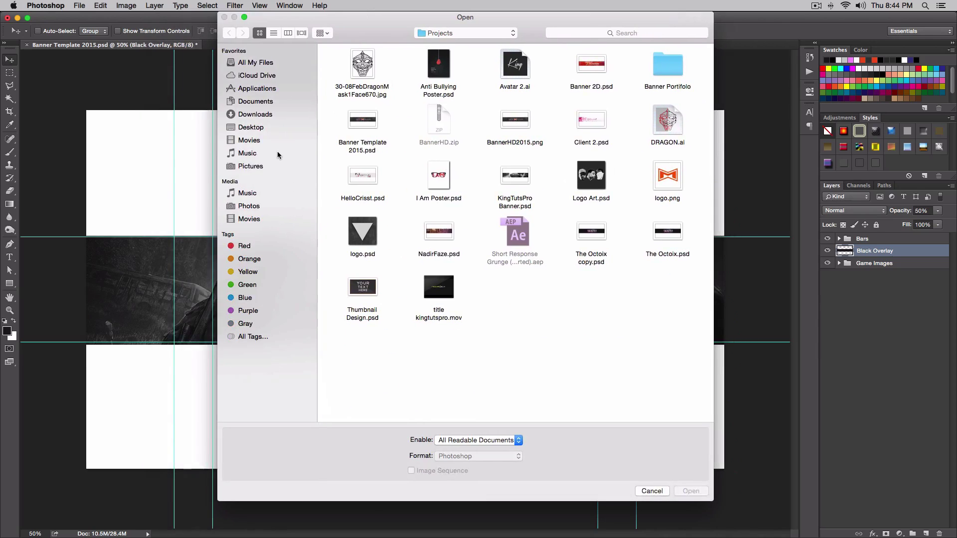
pyautogui.click(264, 166)
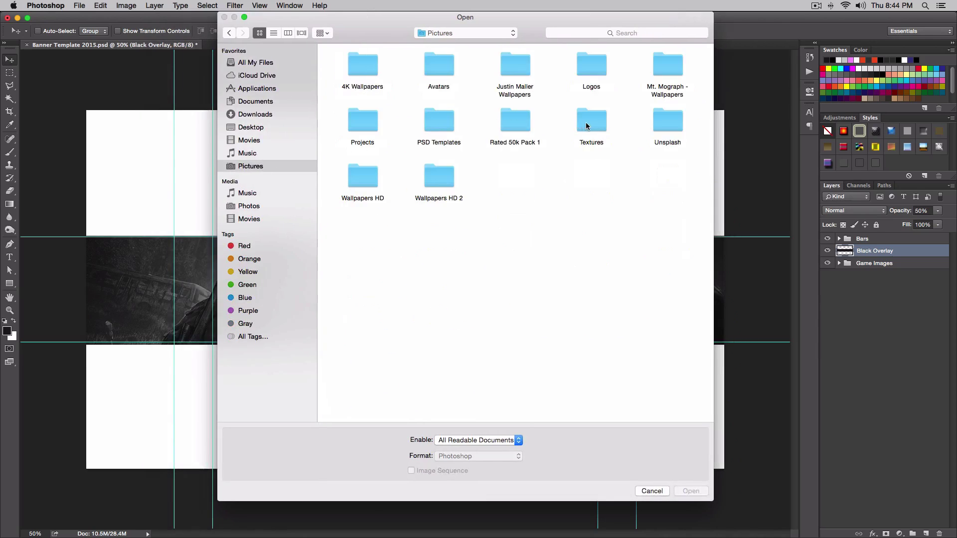
pyautogui.doubleClick(585, 126)
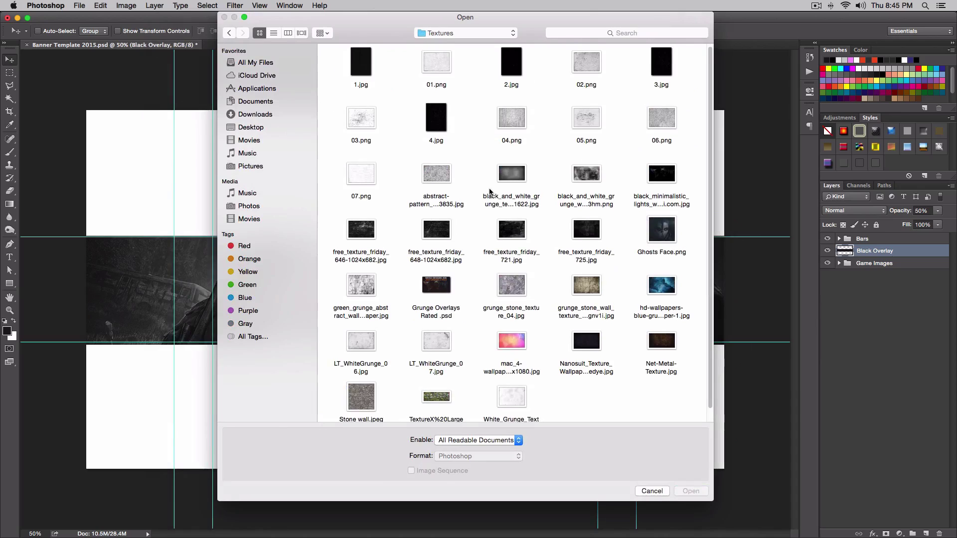
pyautogui.scroll(-1, 515, 325)
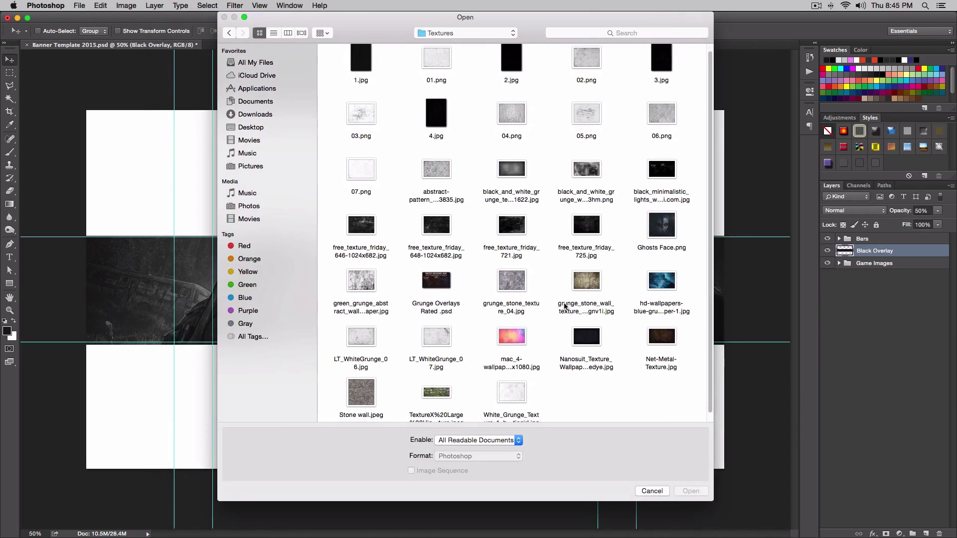
pyautogui.scroll(1, 416, 331)
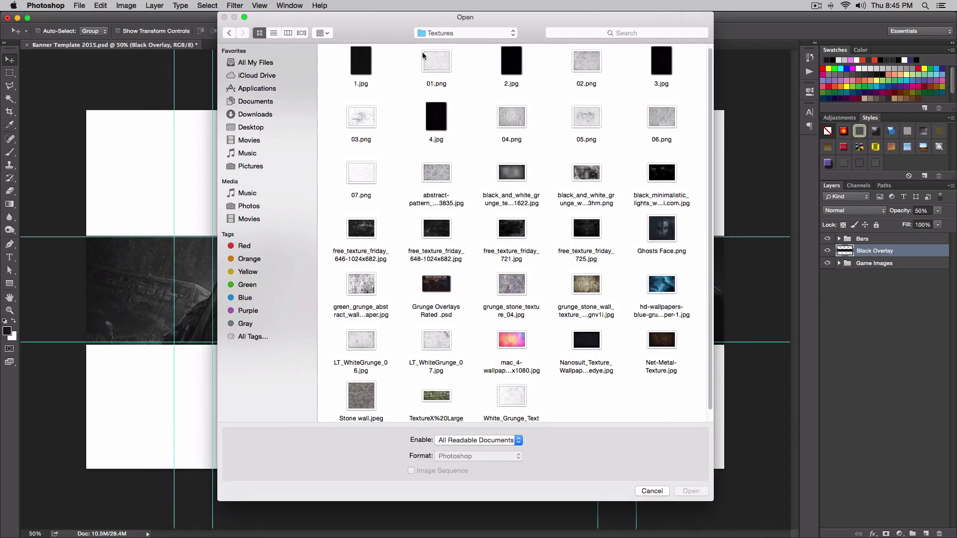
pyautogui.click(429, 54)
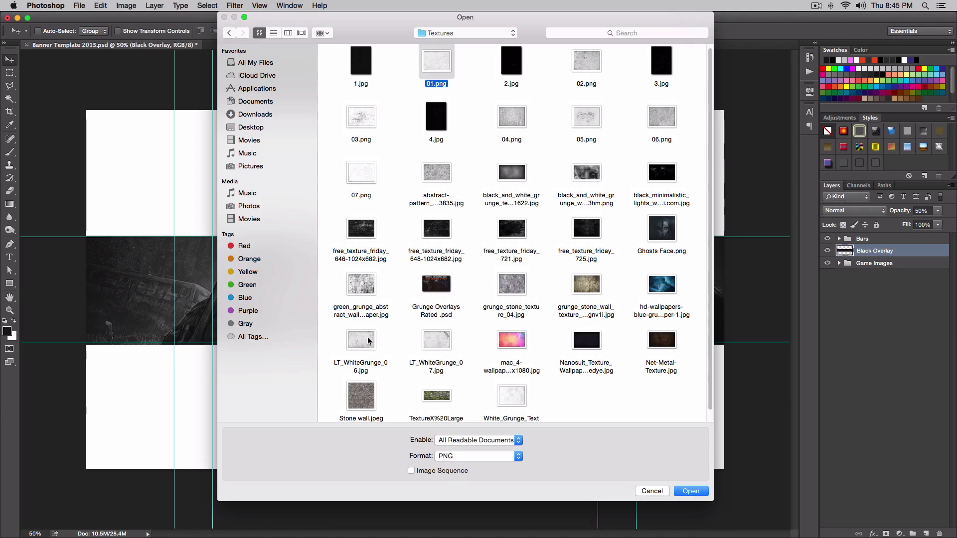
pyautogui.click(702, 495)
pyautogui.press('Return')
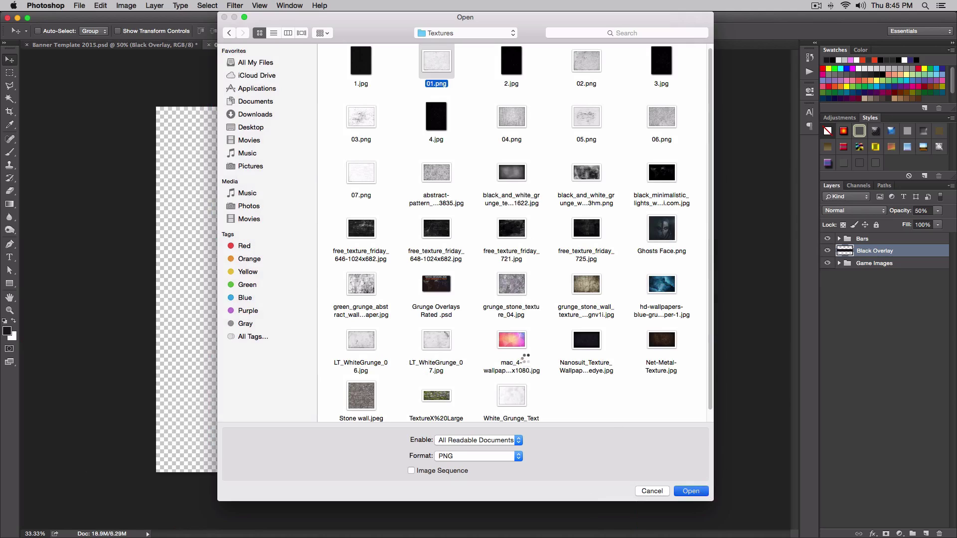
pyautogui.click(209, 45)
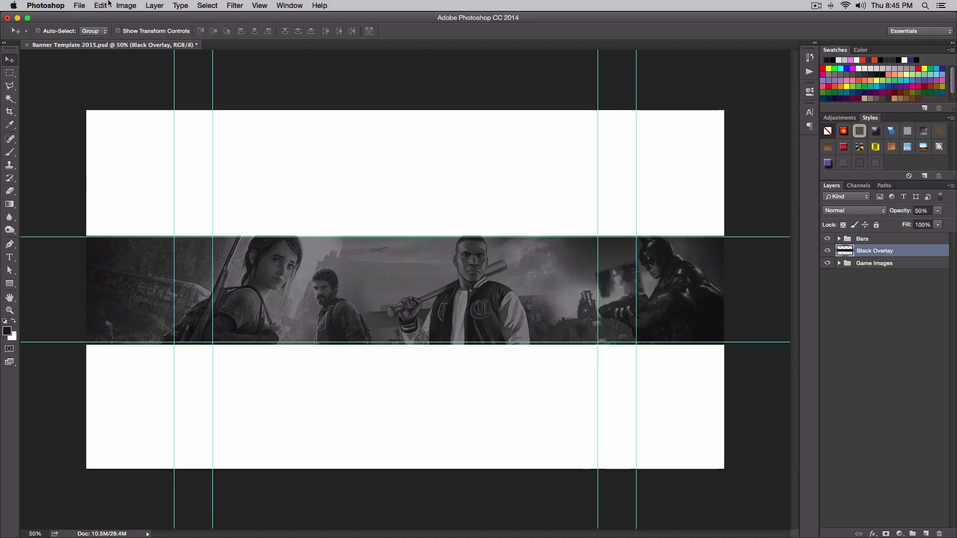
# Step: Open the grunge texture LT_WhiteGrunge_06.jpg from the Textures folder
pyautogui.click(79, 6)
pyautogui.click(343, 366)
pyautogui.press('super+o')
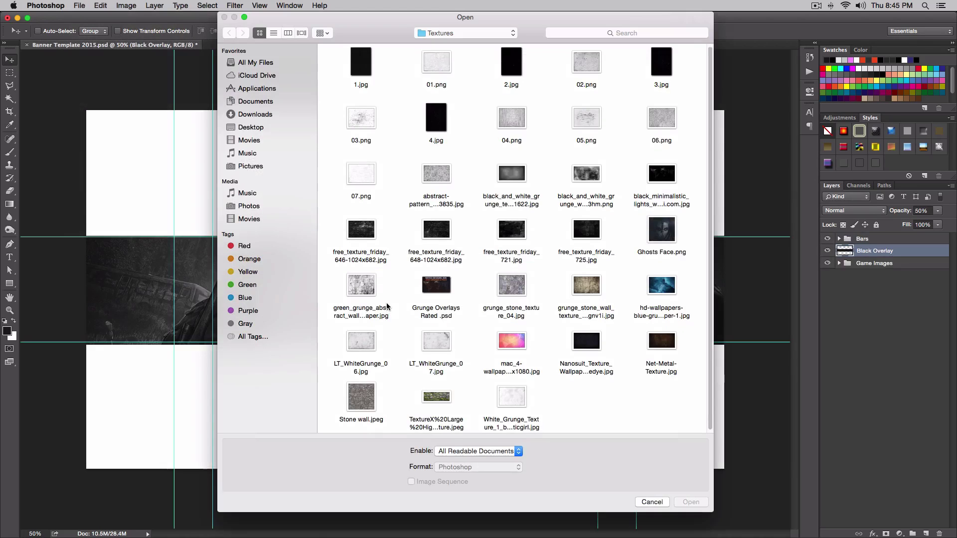
pyautogui.click(367, 337)
pyautogui.click(691, 499)
# Step: Copy the entire grunge texture and paste it into Banner Template 2015.psd above the Black Overlay layer
pyautogui.press('super+a')
pyautogui.press('super+c')
pyautogui.press('super+v')
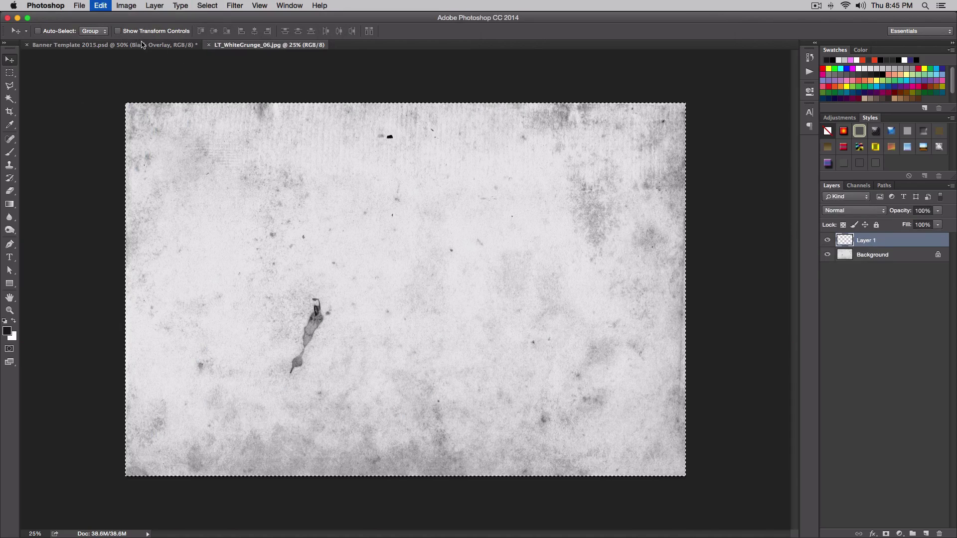
pyautogui.click(142, 45)
pyautogui.press('super+v')
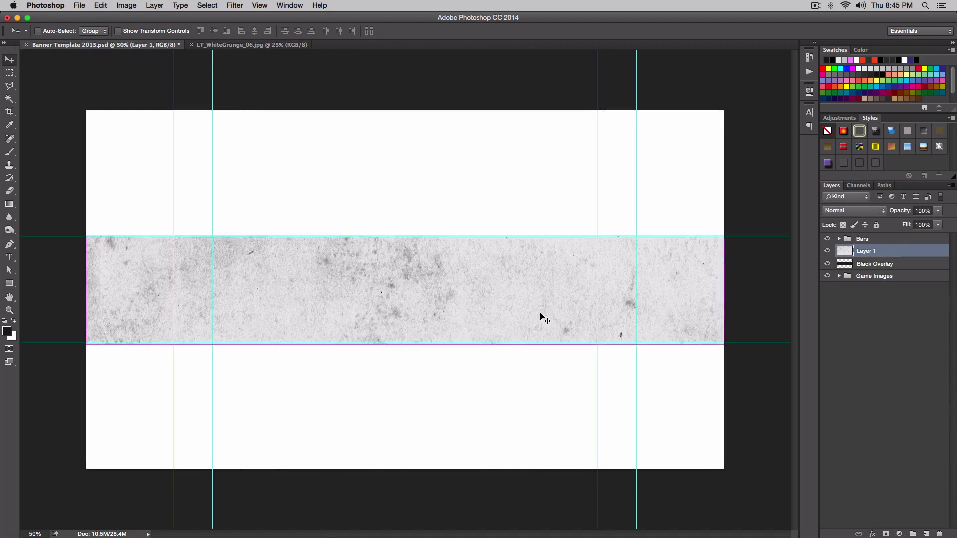
# Step: Scale the pasted texture down to about 70% with Free Transform, keeping the whole banner strip covered
pyautogui.press('super+t')
pyautogui.moveTo(256, 172); pyautogui.dragTo(208, 154)
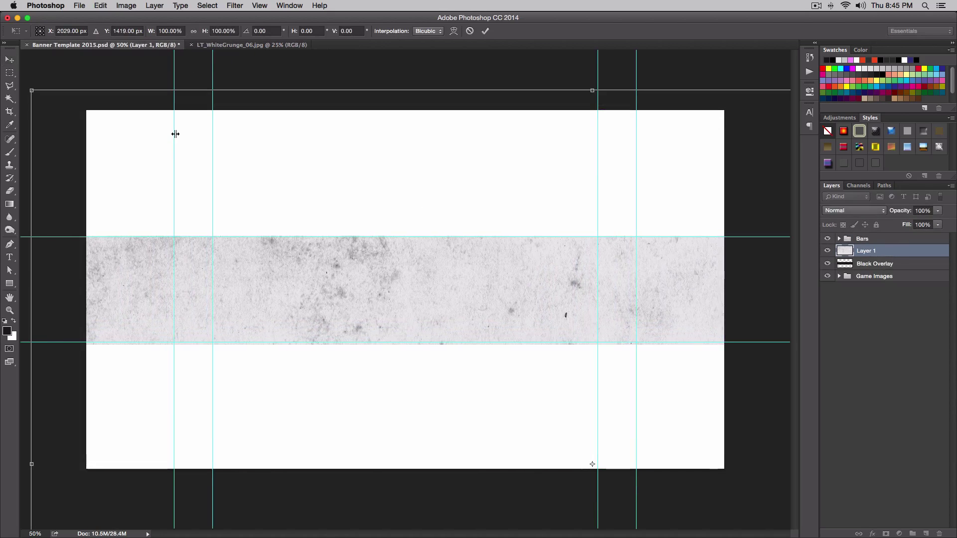
pyautogui.press('super+minus')
pyautogui.moveTo(157, 135); pyautogui.dragTo(286, 167)
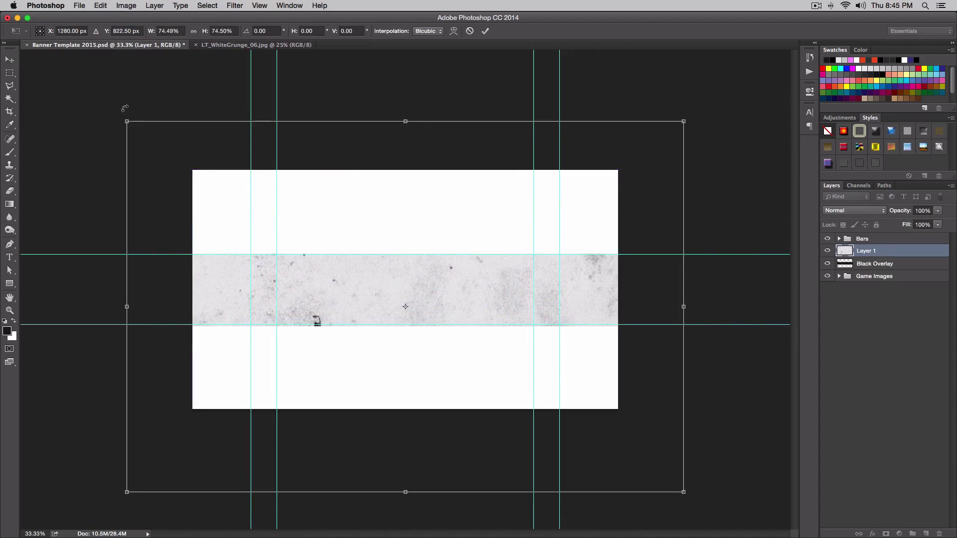
pyautogui.moveTo(127, 121); pyautogui.dragTo(164, 143)
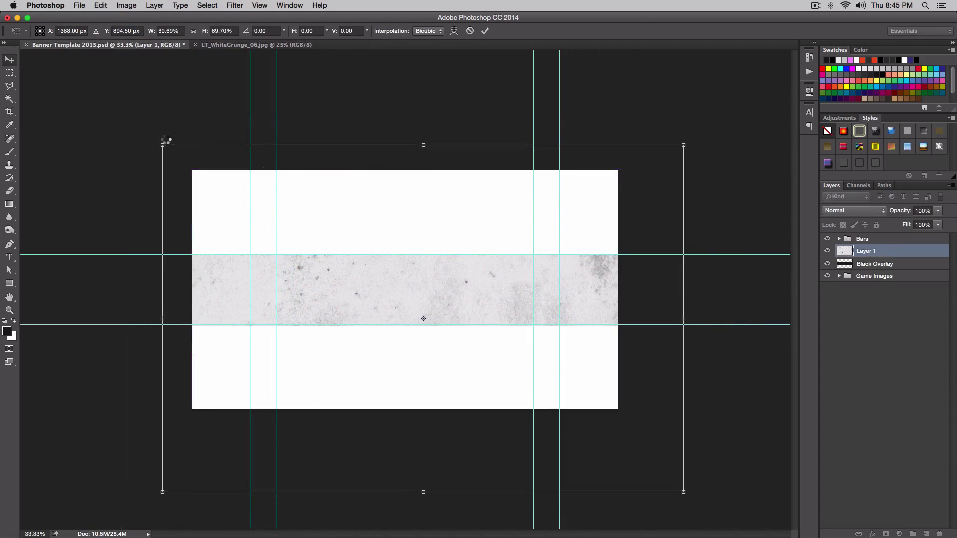
pyautogui.press('Return')
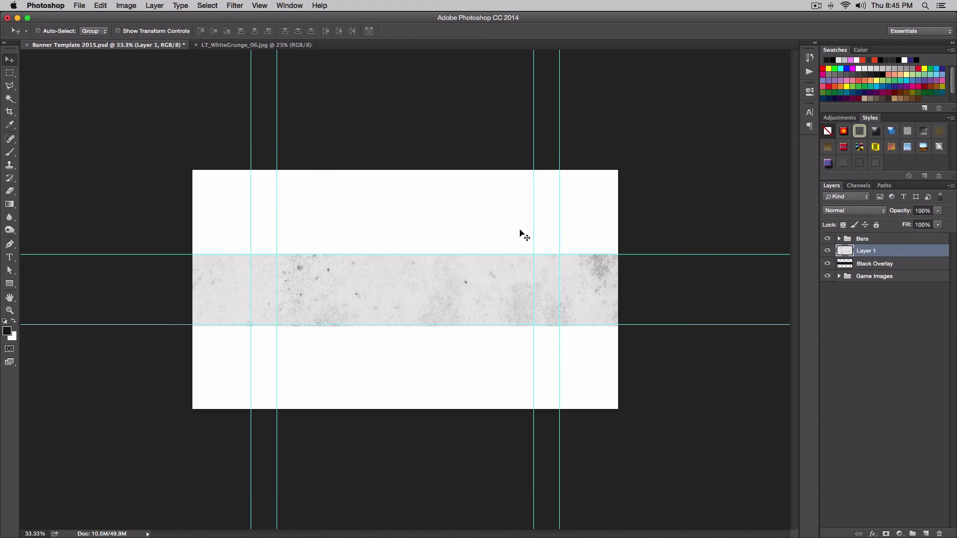
# Step: Scale the texture layer down further to about 95% and shift it so it still spans the banner strip
pyautogui.press('super+t')
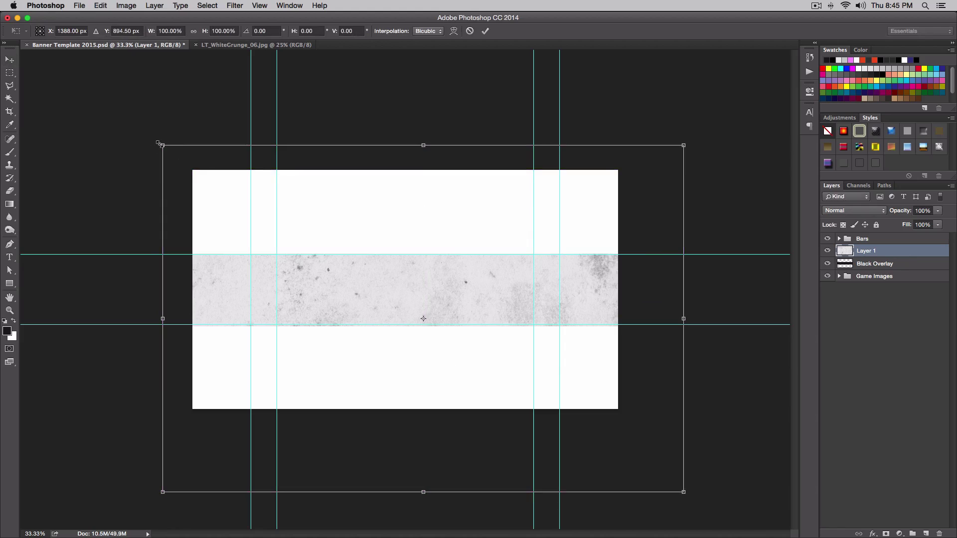
pyautogui.moveTo(164, 145); pyautogui.dragTo(169, 148)
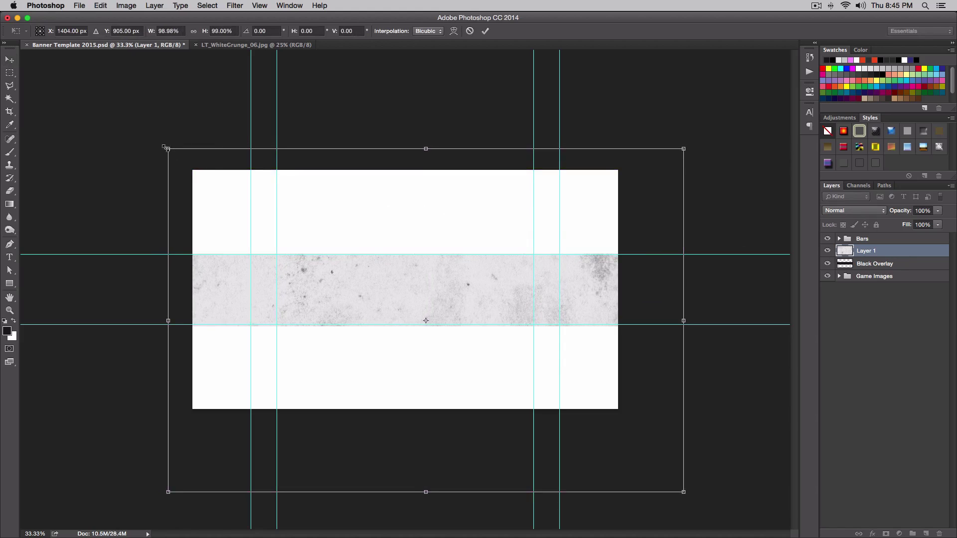
pyautogui.moveTo(168, 148); pyautogui.dragTo(192, 243)
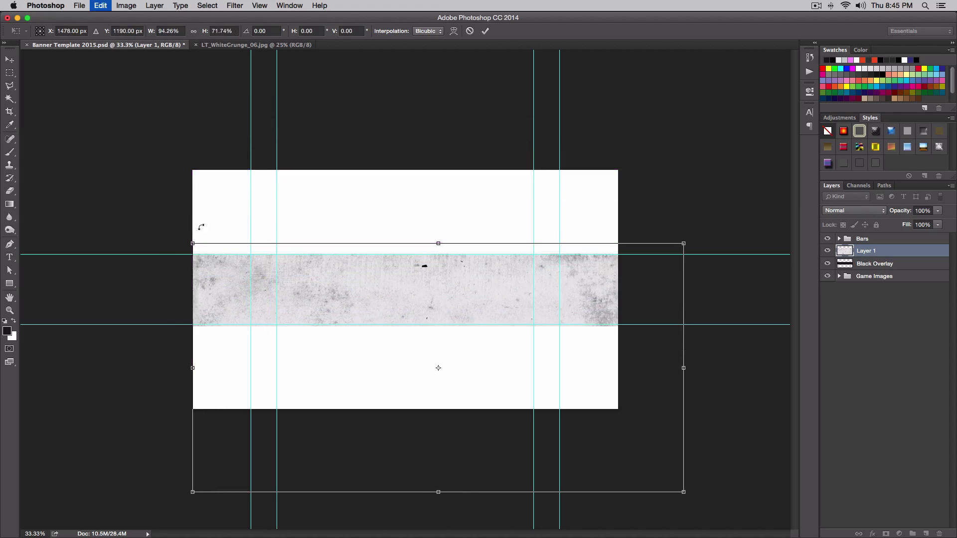
pyautogui.press('super+z')
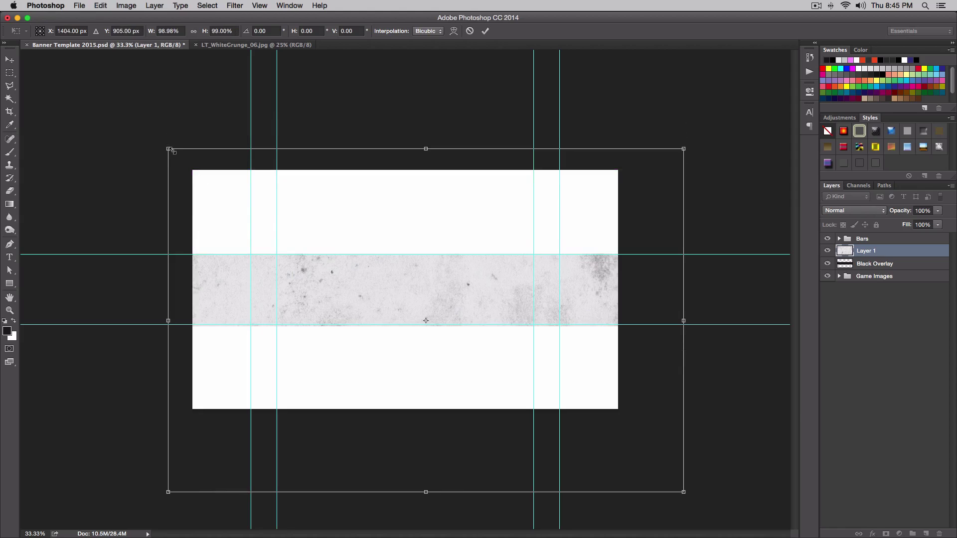
pyautogui.moveTo(171, 147); pyautogui.dragTo(188, 162)
pyautogui.moveTo(395, 259); pyautogui.dragTo(361, 241)
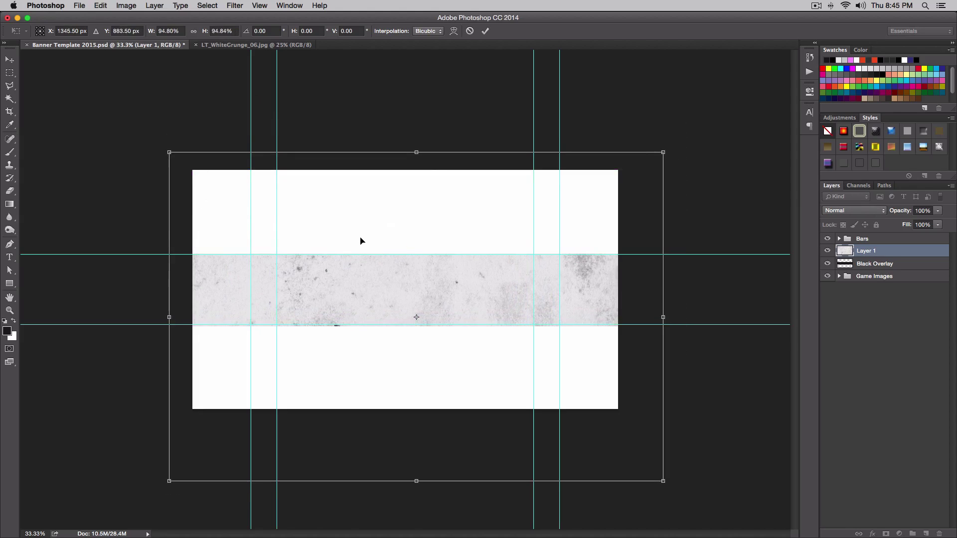
pyautogui.press('Return')
pyautogui.press('super+equal')
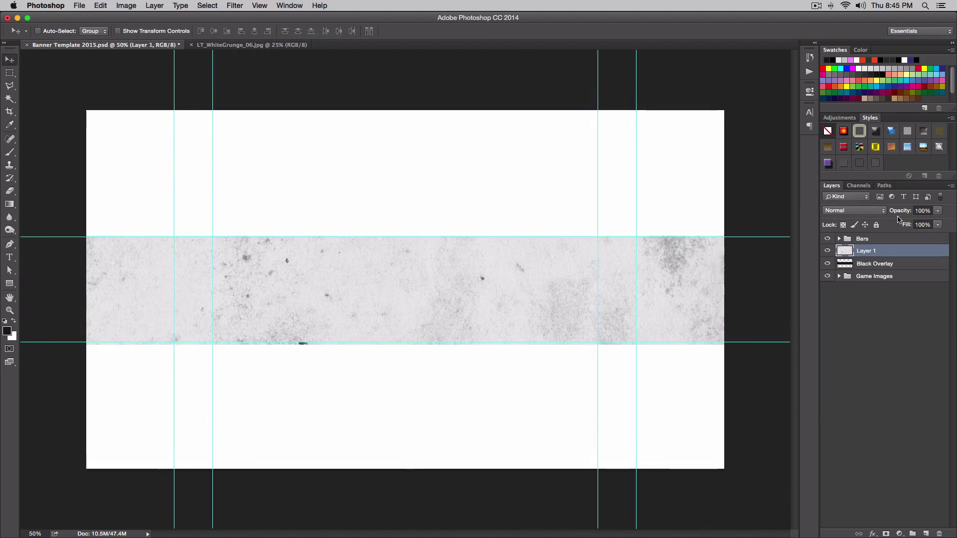
# Step: Set the texture layer's blend mode to Multiply and its opacity to 80%
pyautogui.click(850, 211)
pyautogui.click(843, 241)
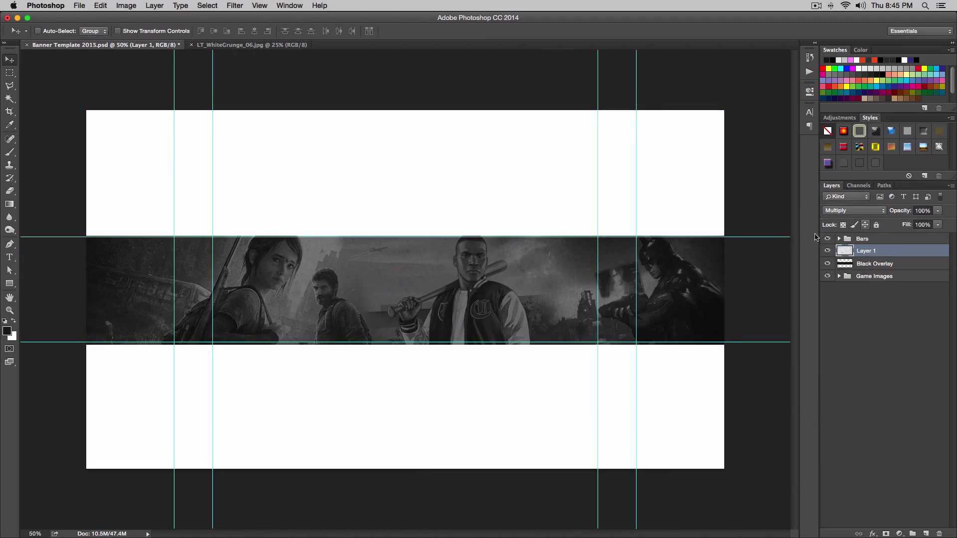
pyautogui.click(828, 250)
pyautogui.click(828, 251)
pyautogui.moveTo(897, 214); pyautogui.dragTo(890, 212)
pyautogui.press('Return')
# Step: Rename the grunge texture layer to Texture
pyautogui.doubleClick(872, 251)
pyautogui.write('Texture')
pyautogui.press('Return')
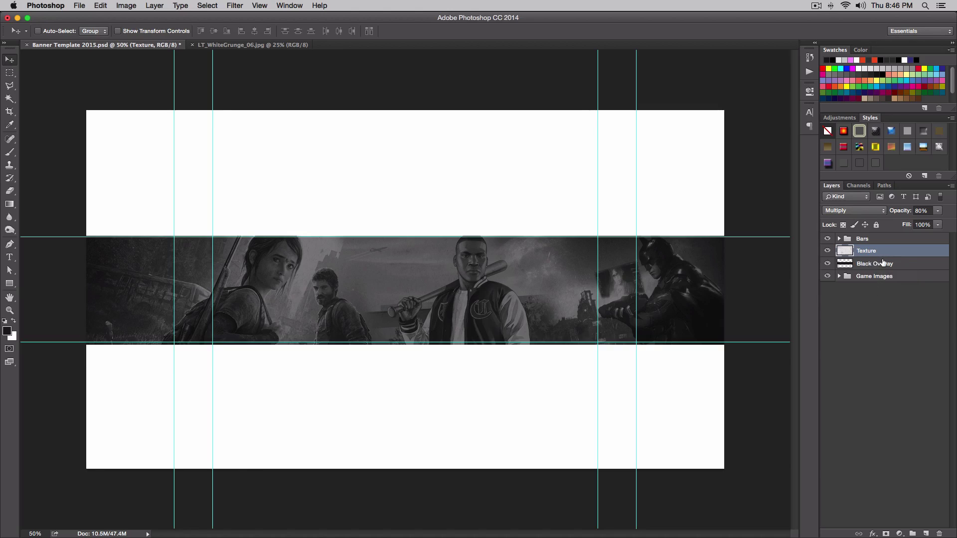
pyautogui.click(849, 277)
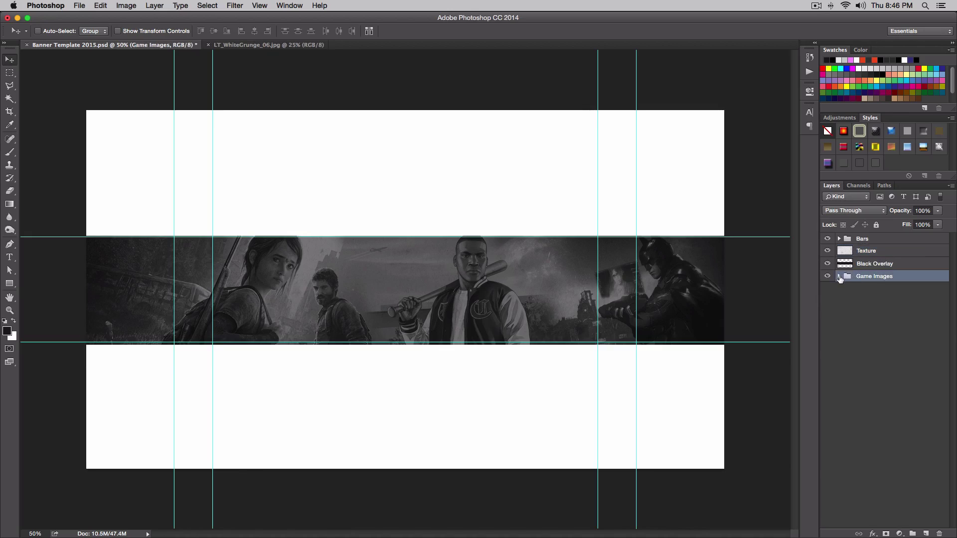
pyautogui.click(839, 277)
pyautogui.click(906, 289)
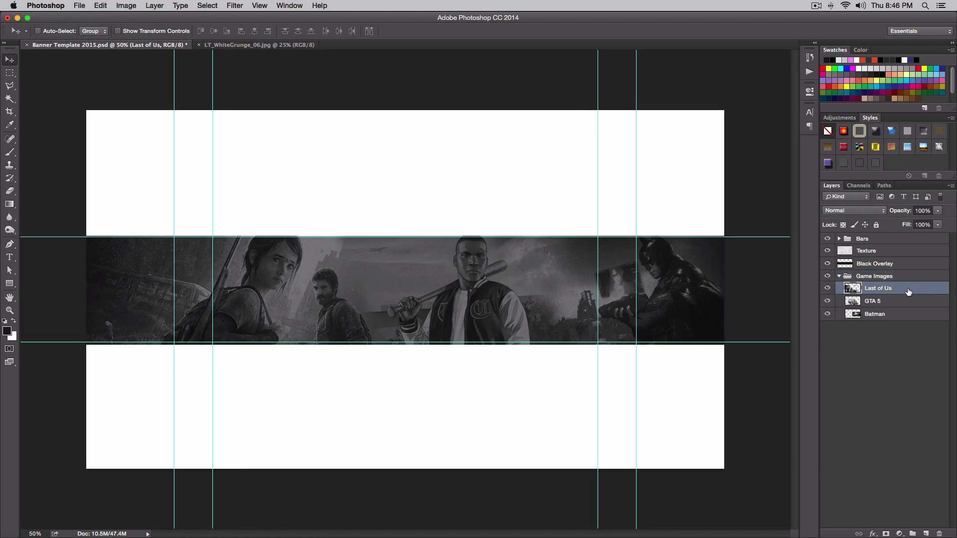
pyautogui.click(839, 277)
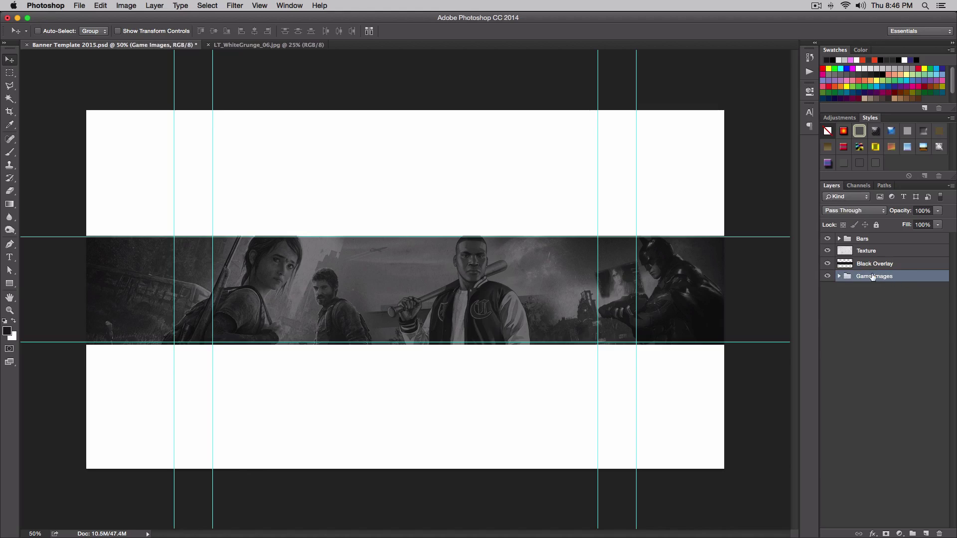
pyautogui.doubleClick(927, 277)
pyautogui.moveTo(795, 106); pyautogui.dragTo(768, 96)
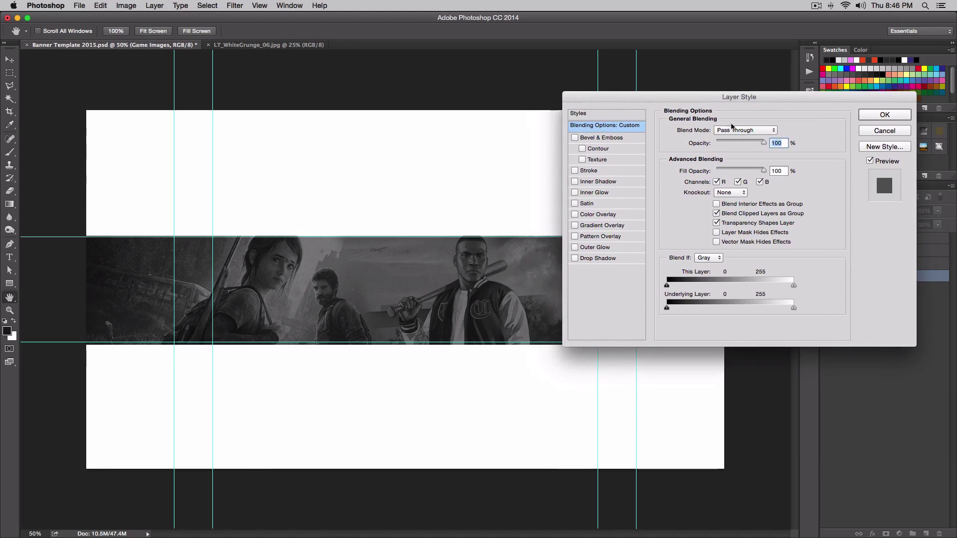
pyautogui.click(576, 237)
pyautogui.click(592, 237)
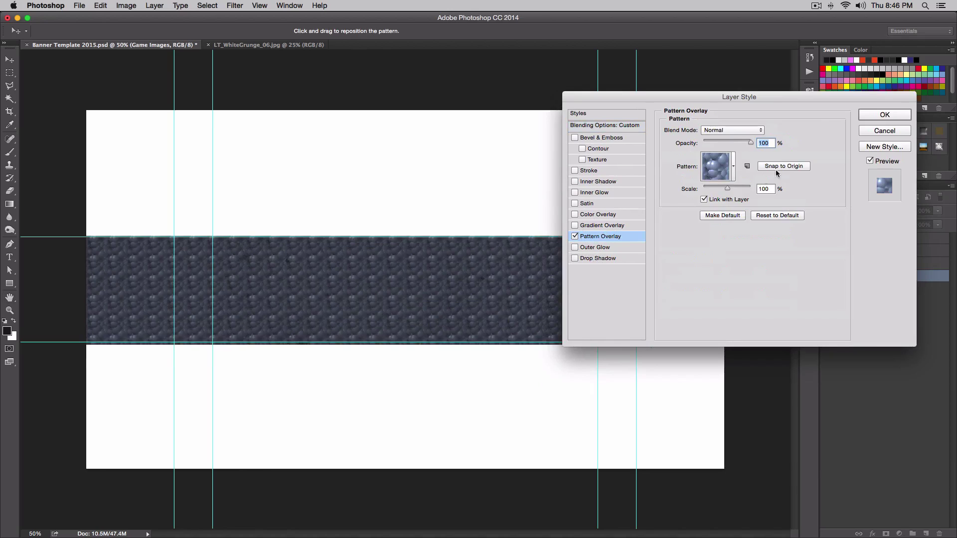
pyautogui.click(867, 132)
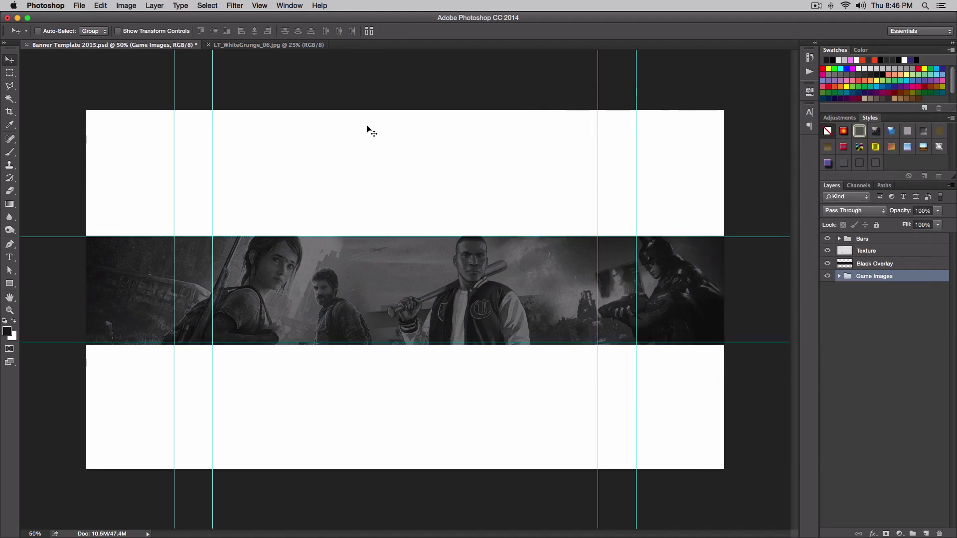
pyautogui.click(101, 5)
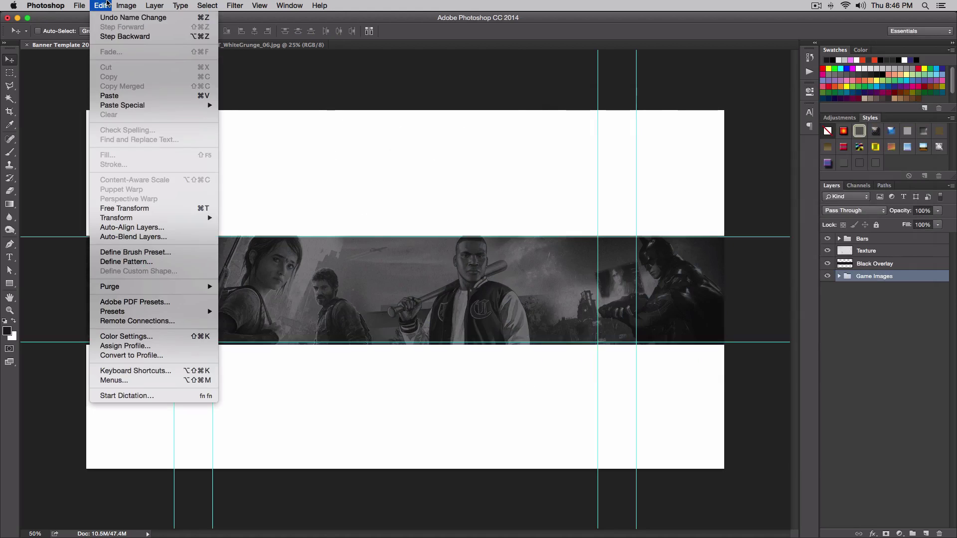
pyautogui.click(133, 264)
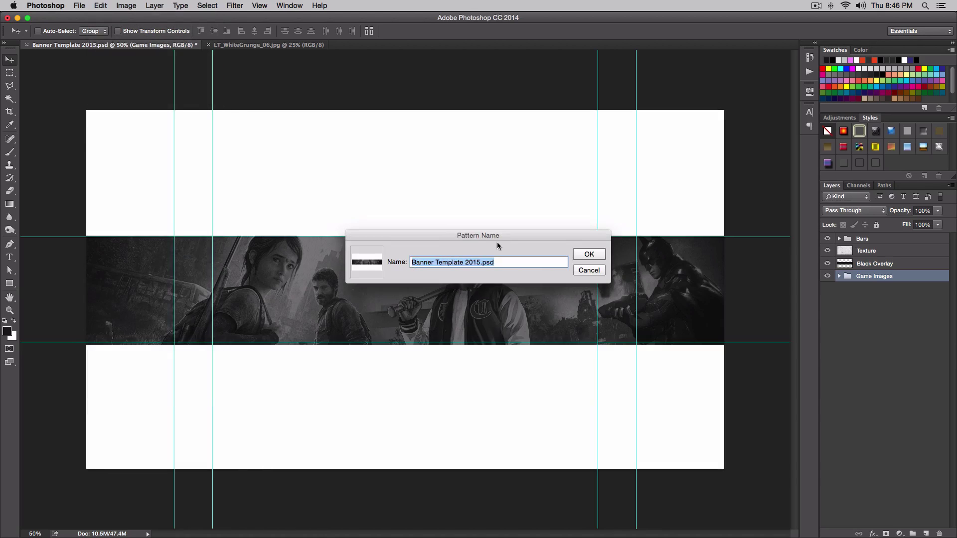
pyautogui.moveTo(453, 236); pyautogui.dragTo(457, 185)
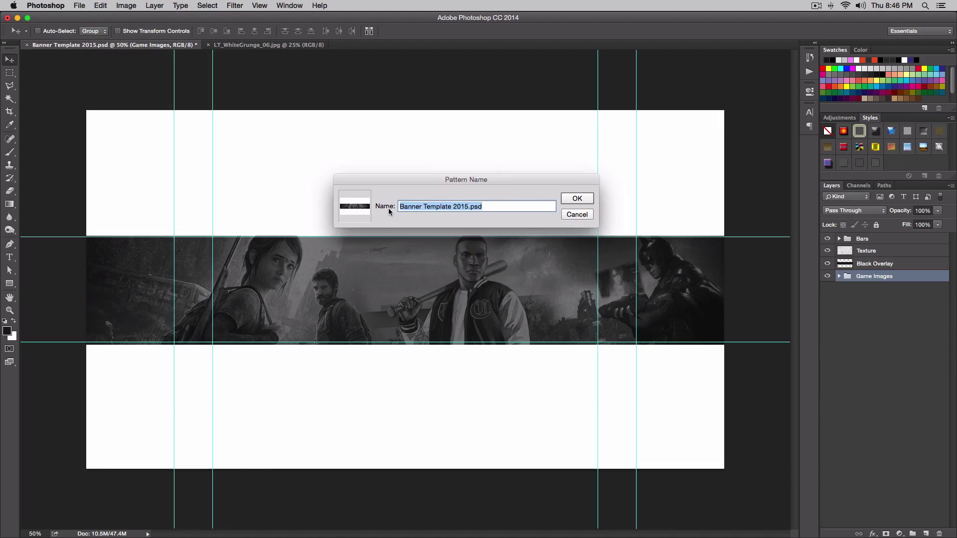
pyautogui.click(577, 212)
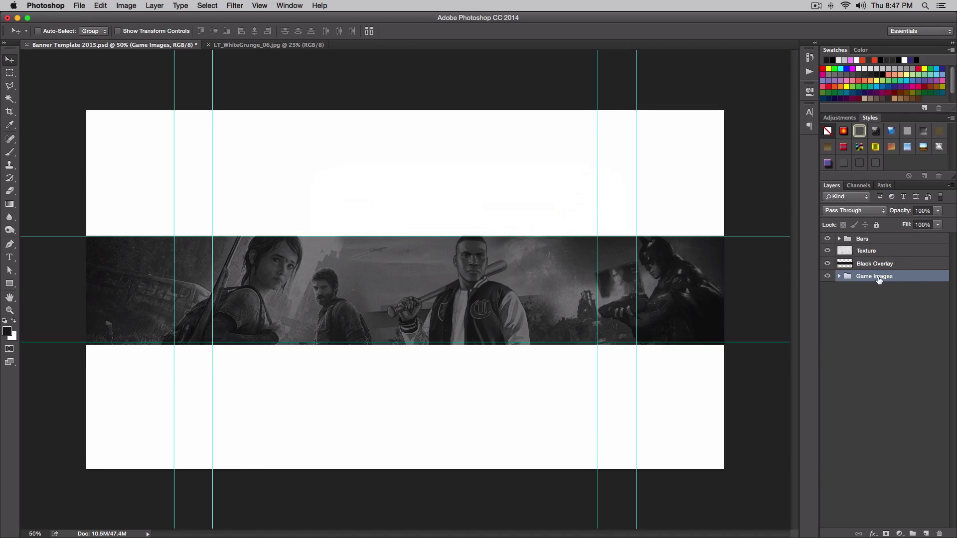
# Step: Try several patterns as a Pattern Overlay on the Game Images group
pyautogui.doubleClick(899, 277)
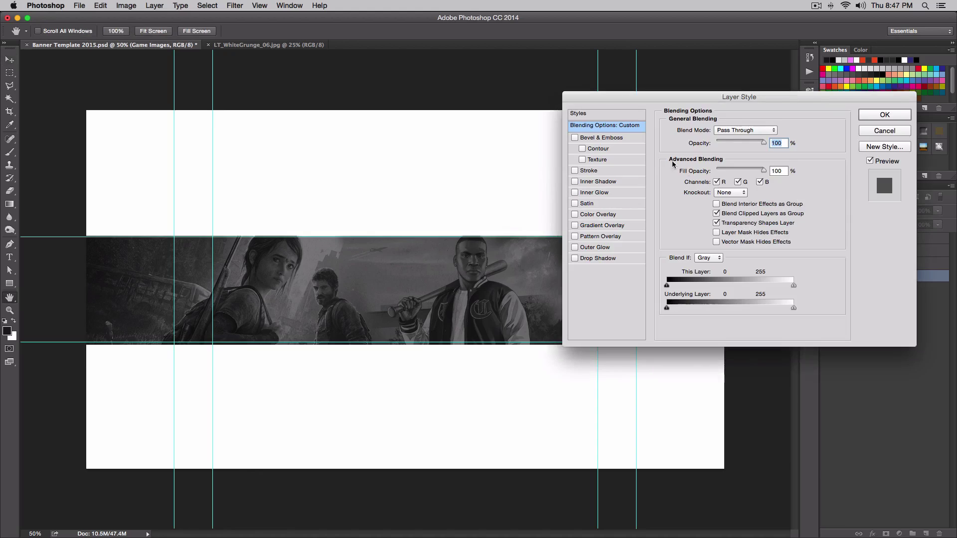
pyautogui.click(593, 239)
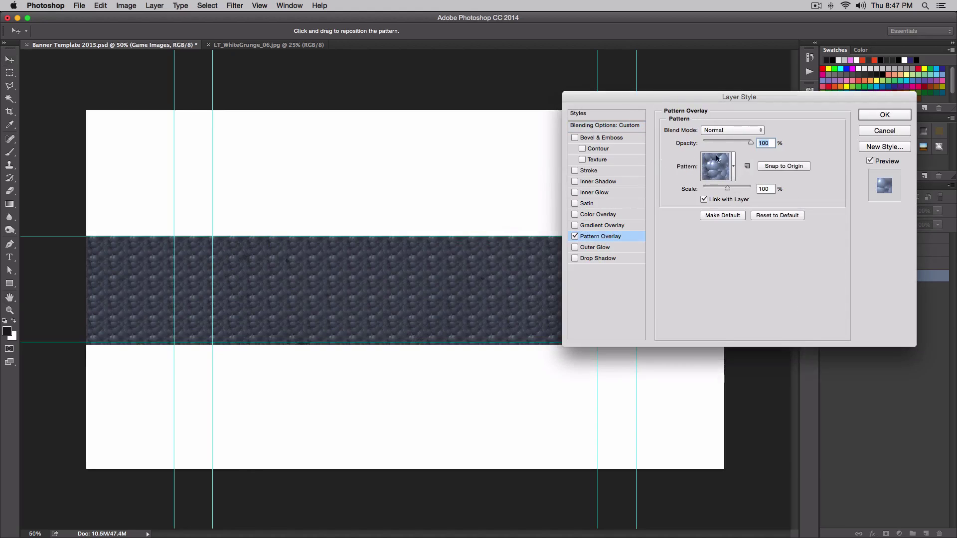
pyautogui.click(714, 172)
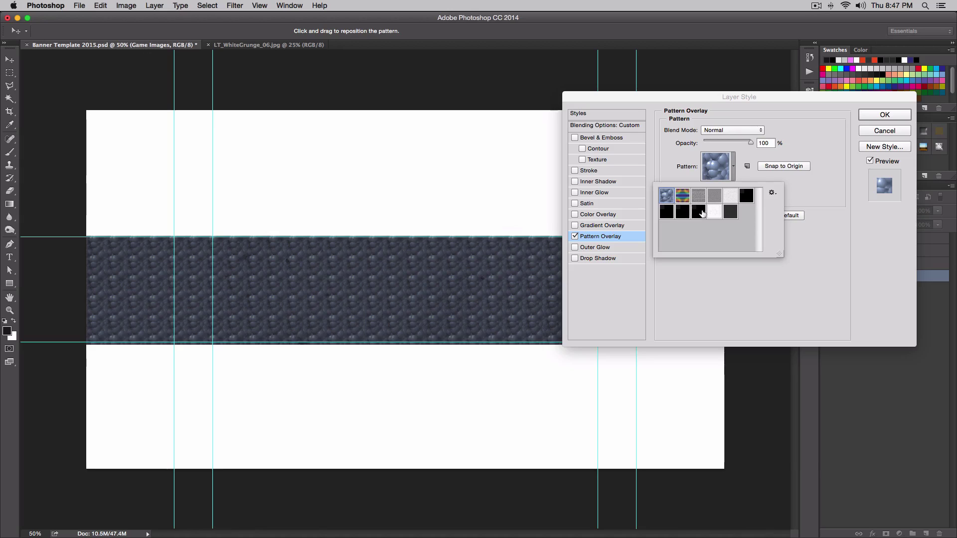
pyautogui.click(730, 214)
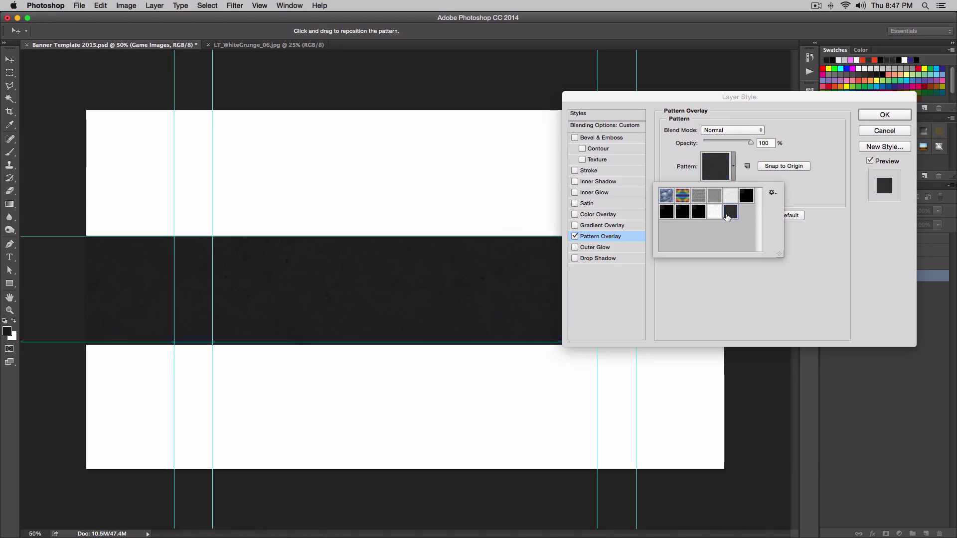
pyautogui.click(714, 213)
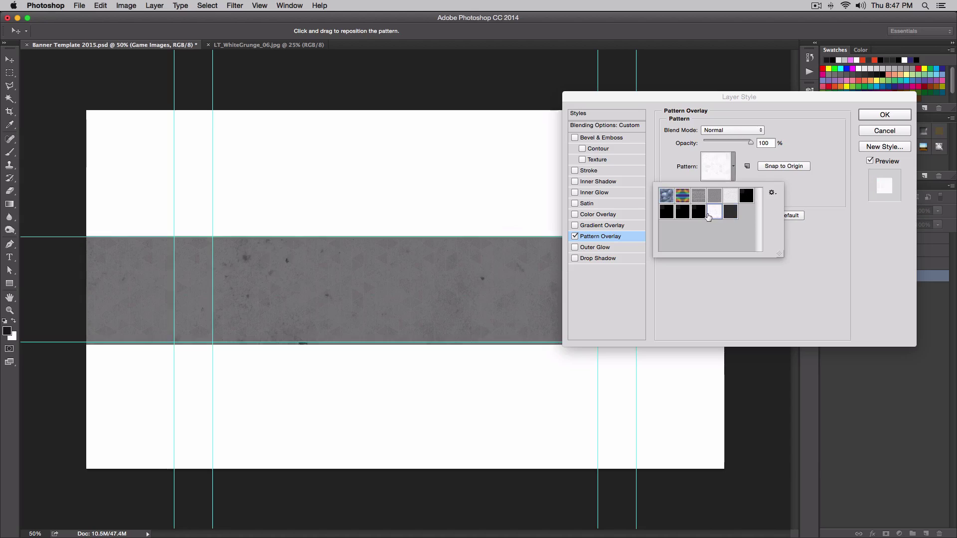
pyautogui.click(698, 215)
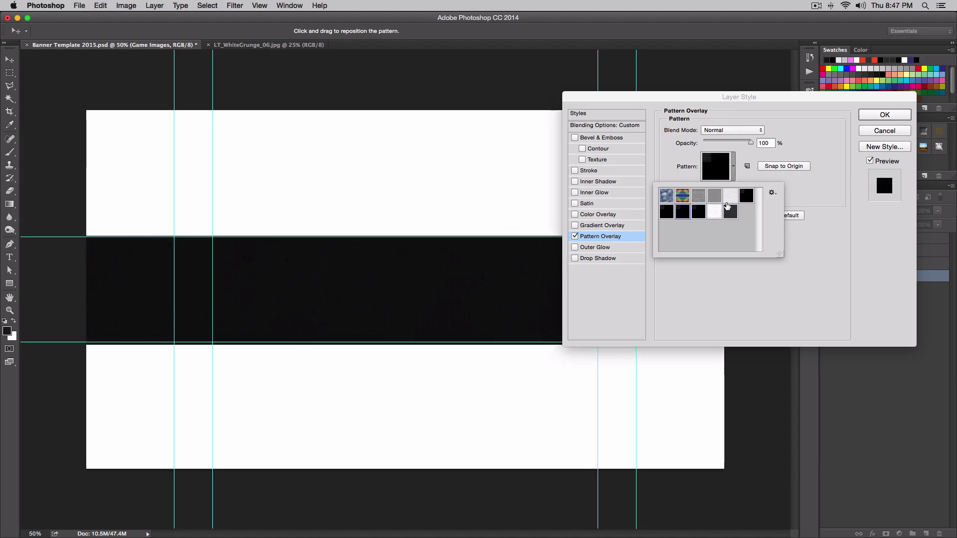
pyautogui.click(729, 200)
pyautogui.click(746, 195)
pyautogui.click(883, 172)
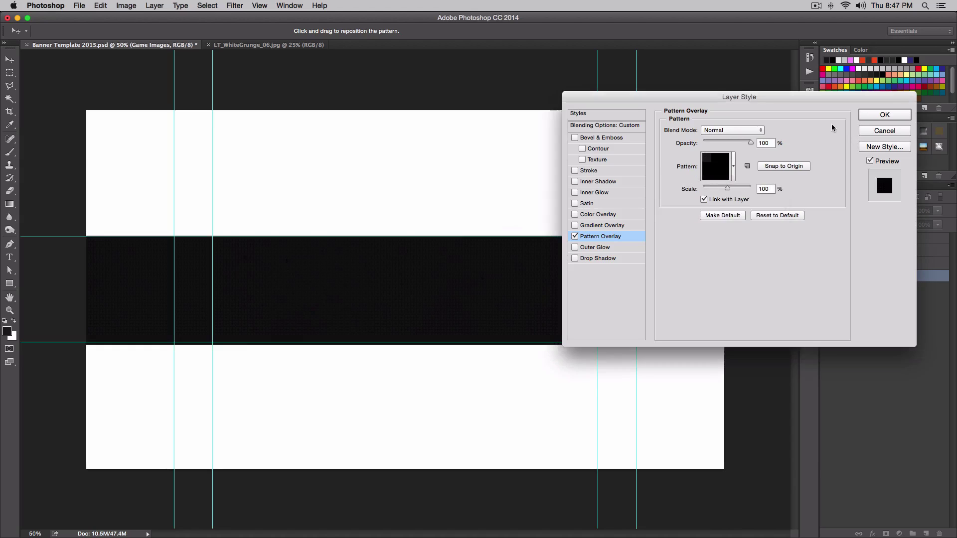
pyautogui.click(882, 116)
# Step: Add a Pattern Overlay effect to the Black Overlay layer
pyautogui.click(873, 266)
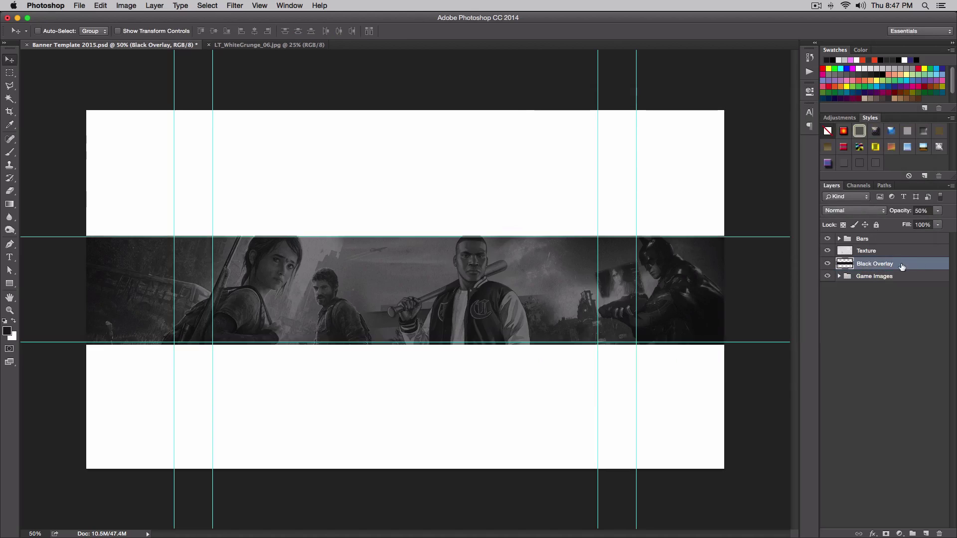
pyautogui.doubleClick(922, 265)
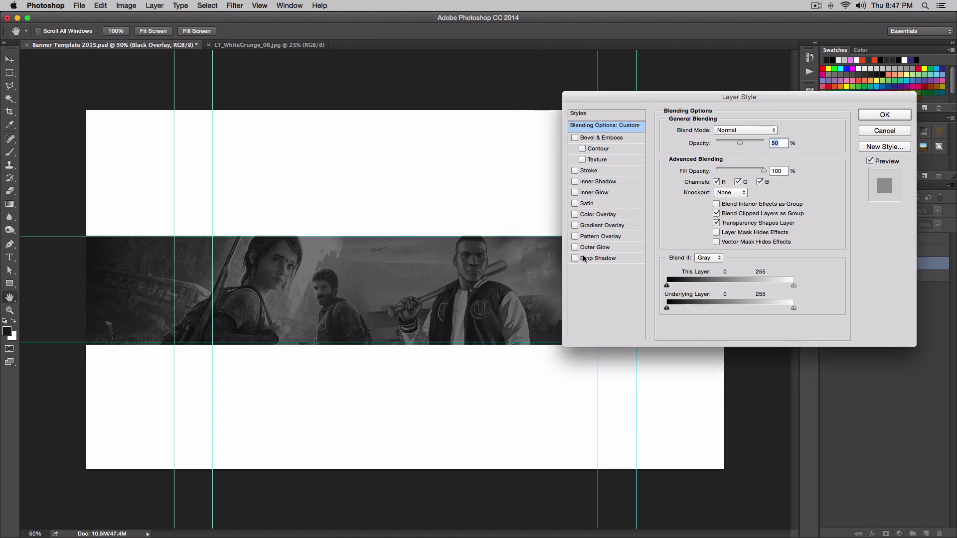
pyautogui.click(602, 237)
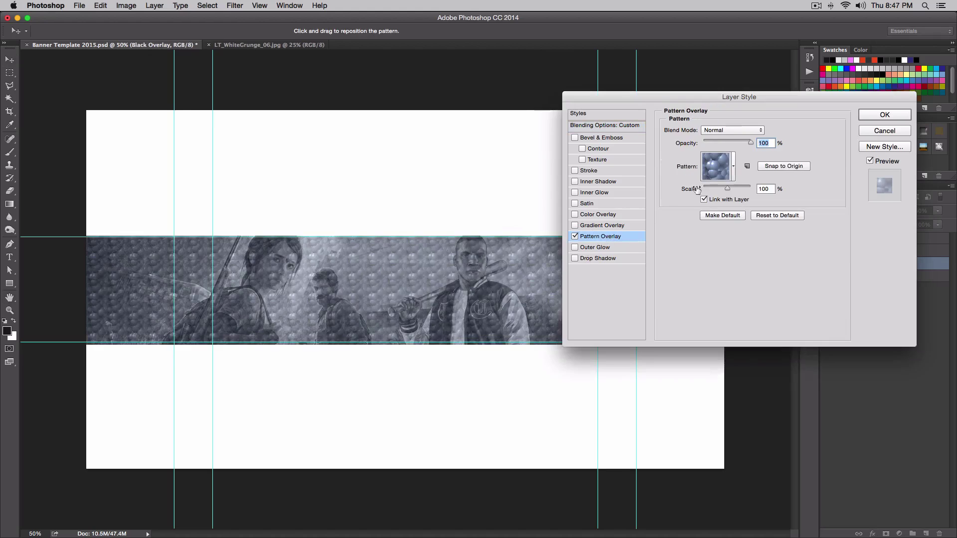
pyautogui.moveTo(742, 93); pyautogui.dragTo(719, 68)
# Step: Compare the dark and white patterns for the overlay and choose the black pattern that starts the second row of swatches
pyautogui.click(668, 143)
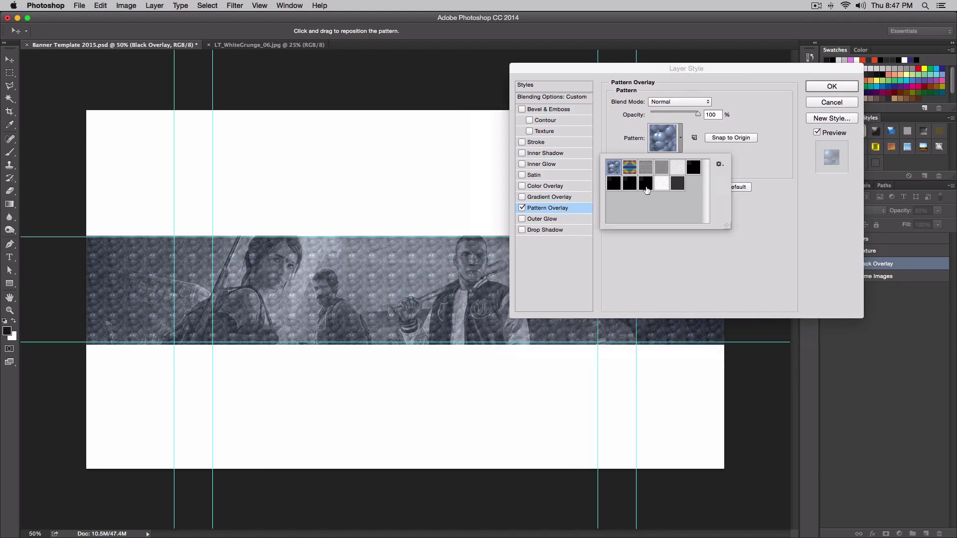
pyautogui.click(646, 185)
pyautogui.click(675, 184)
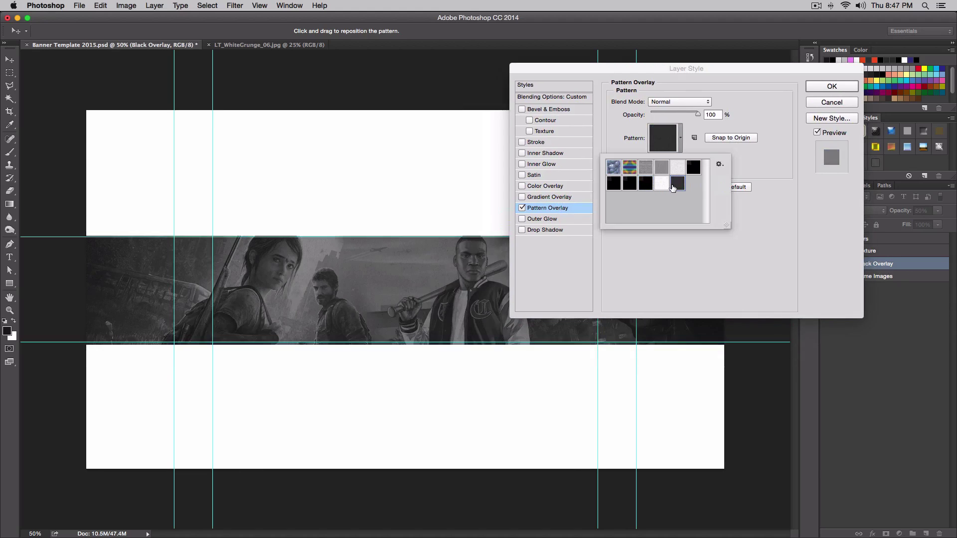
pyautogui.click(630, 183)
pyautogui.click(659, 185)
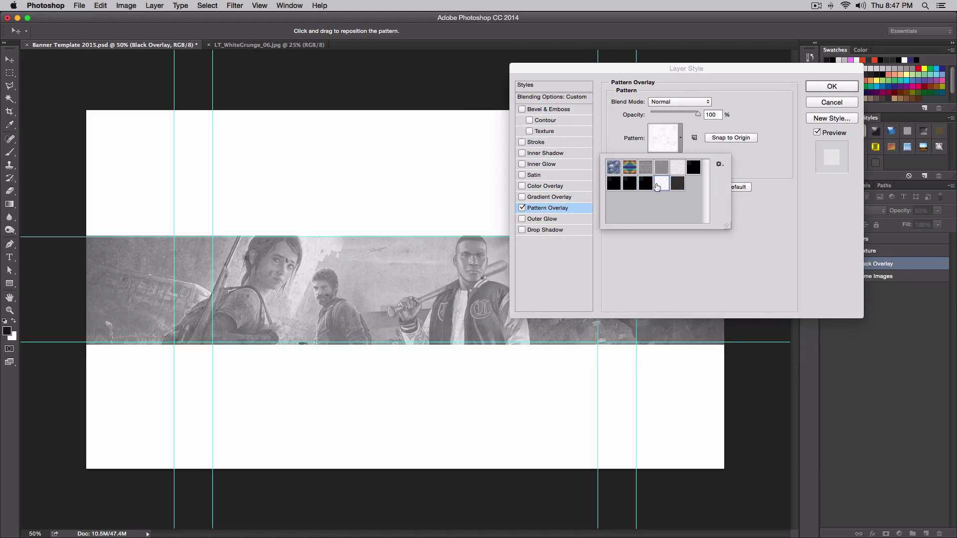
pyautogui.click(649, 185)
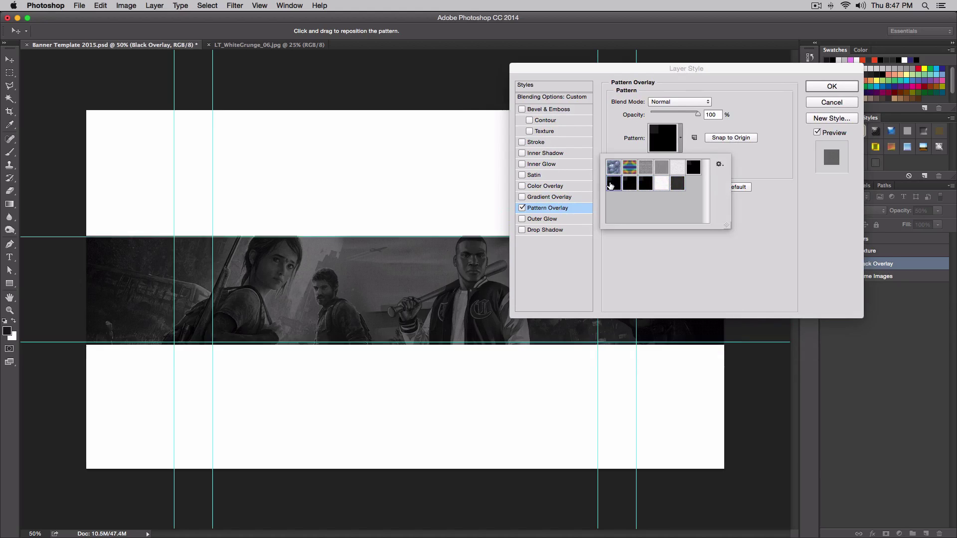
pyautogui.click(696, 170)
pyautogui.click(614, 184)
pyautogui.click(682, 258)
# Step: Lower the Pattern Overlay's opacity to about 58% and apply the effect to the Black Overlay layer
pyautogui.press('super+equal')
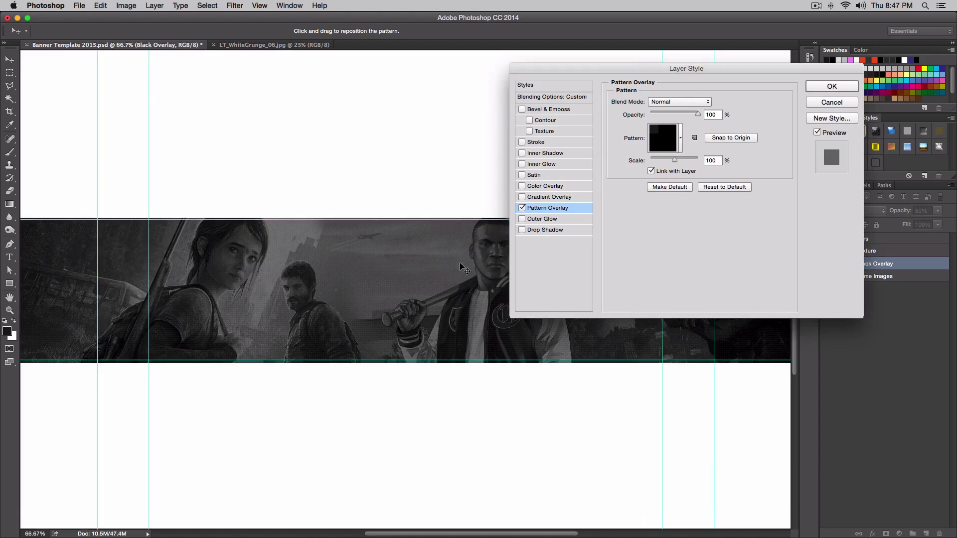
pyautogui.press('super+equal')
pyautogui.press('super+minus')
pyautogui.click(683, 116)
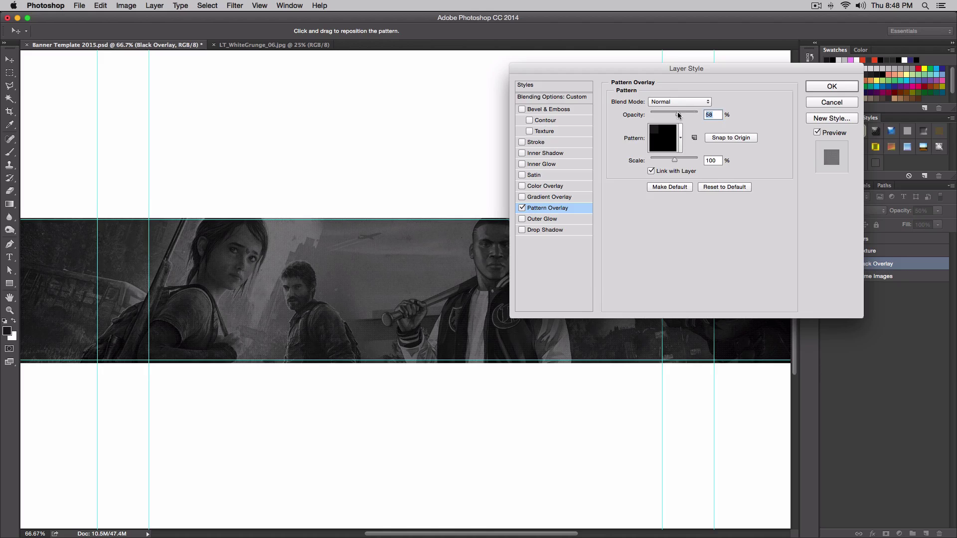
pyautogui.click(822, 90)
pyautogui.press('super+minus')
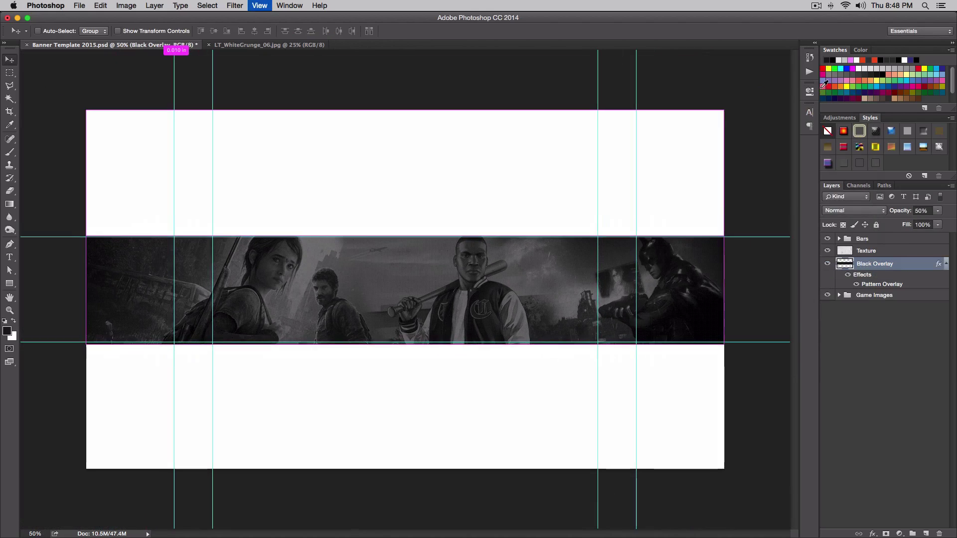
# Step: Compare the banner with the Black Overlay layer hidden and shown, and leave no layer selected
pyautogui.click(826, 264)
pyautogui.click(826, 265)
pyautogui.click(888, 324)
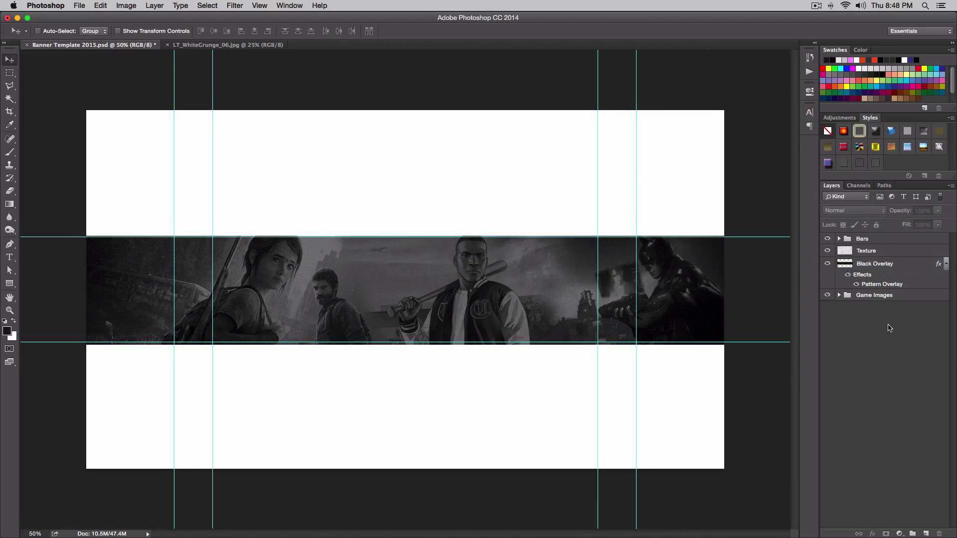